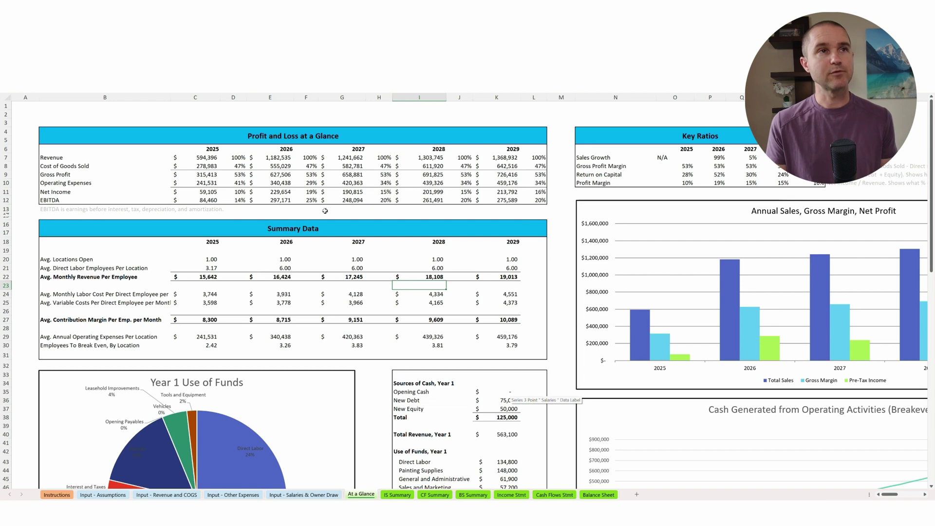
Review the At a Glance dashboard and the yearly income statement, cash flow and balance sheet summaries
scroll(401, 343, down, 4)
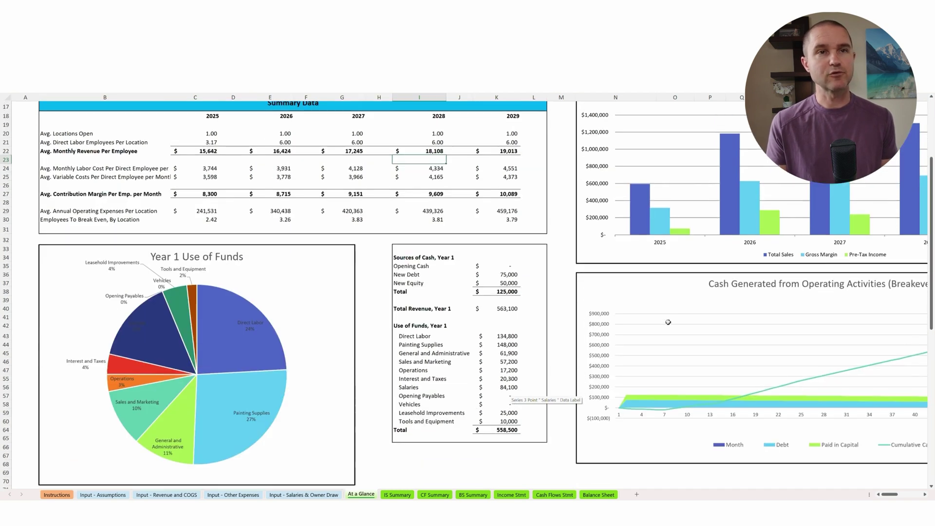
scroll(698, 330, up, 4)
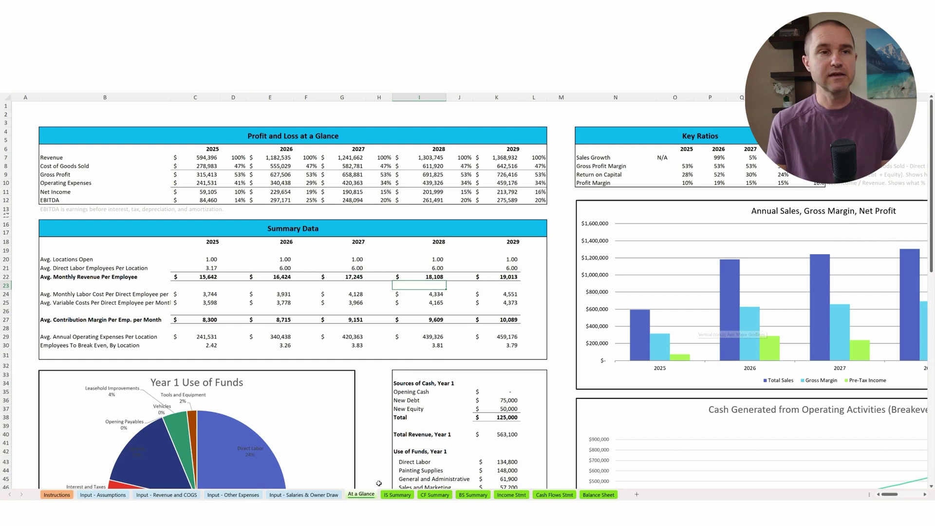
click(397, 495)
click(385, 405)
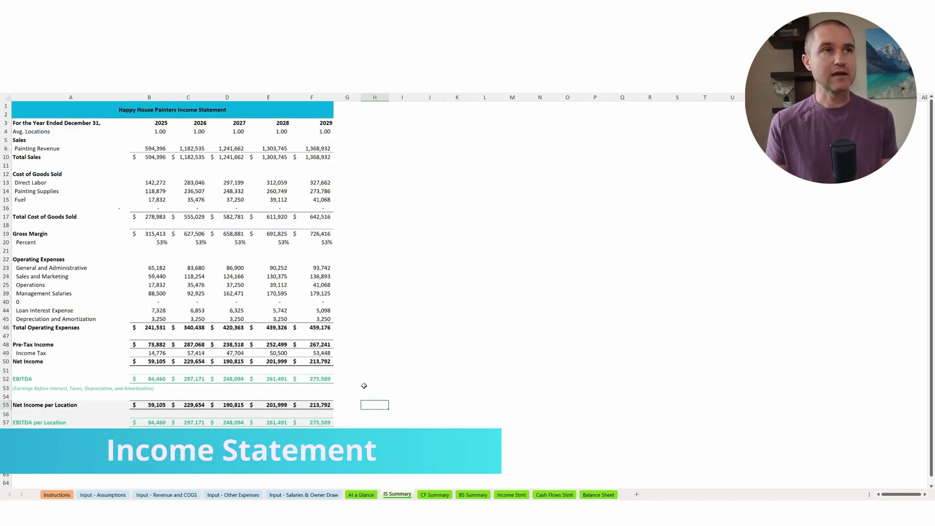
click(434, 495)
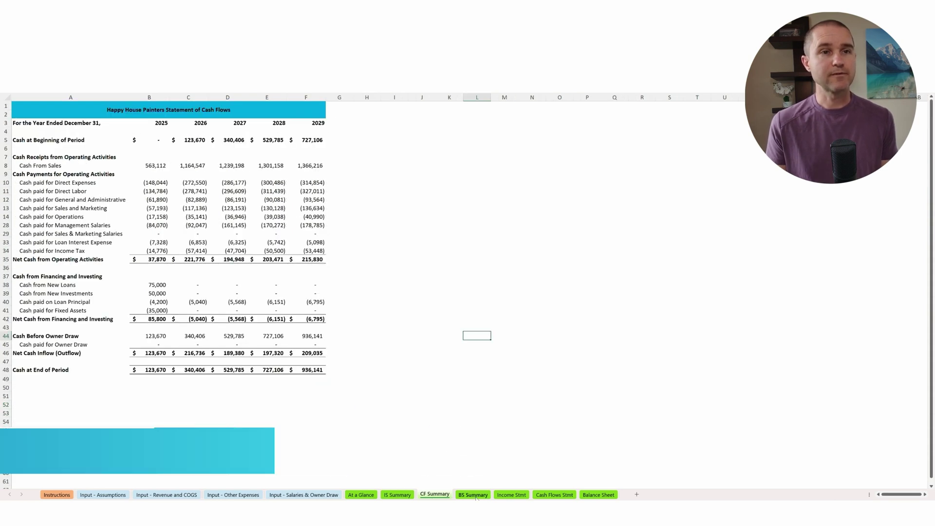
click(473, 494)
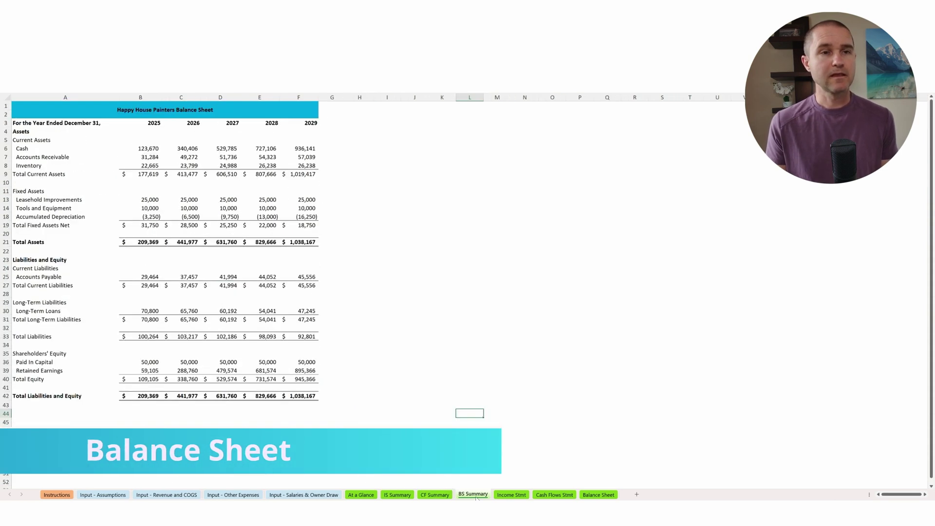
Examine the month-by-month pro forma income statement across the projection years
click(512, 494)
scroll(397, 392, down, 15)
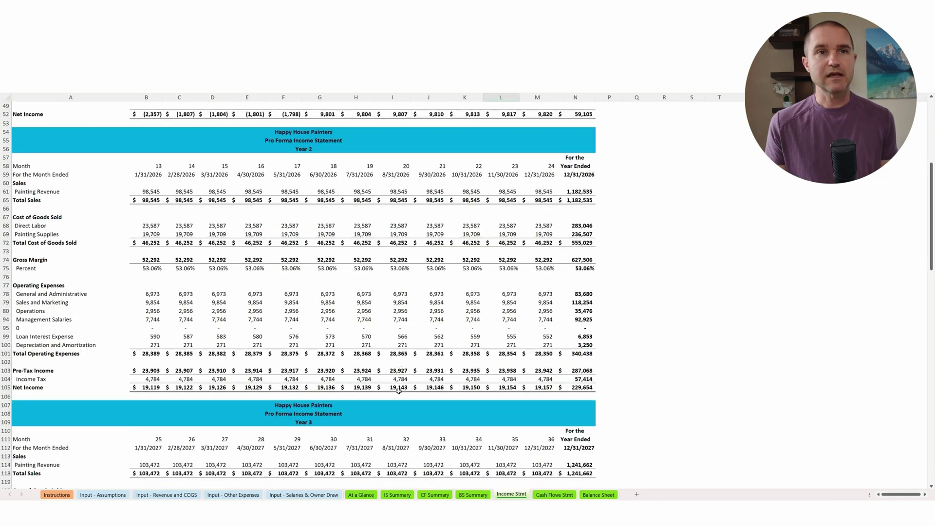
scroll(398, 391, down, 7)
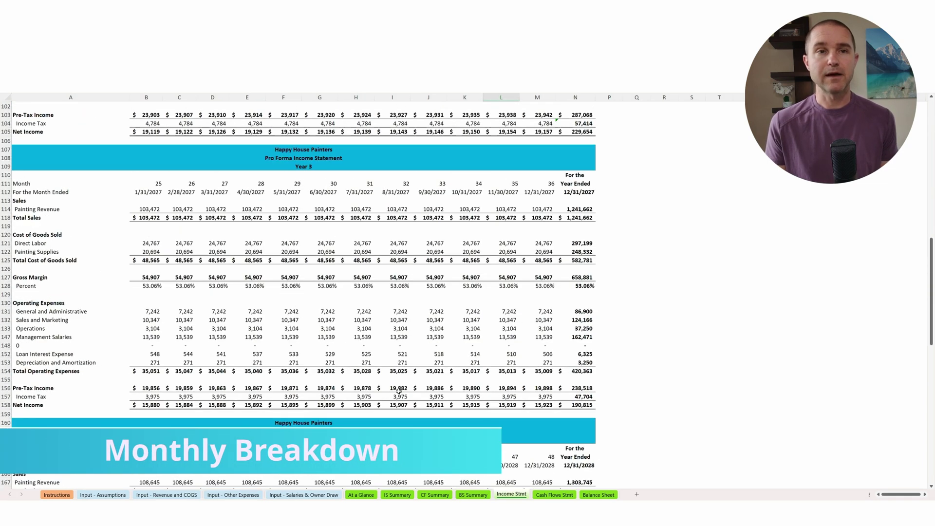
scroll(398, 390, up, 20)
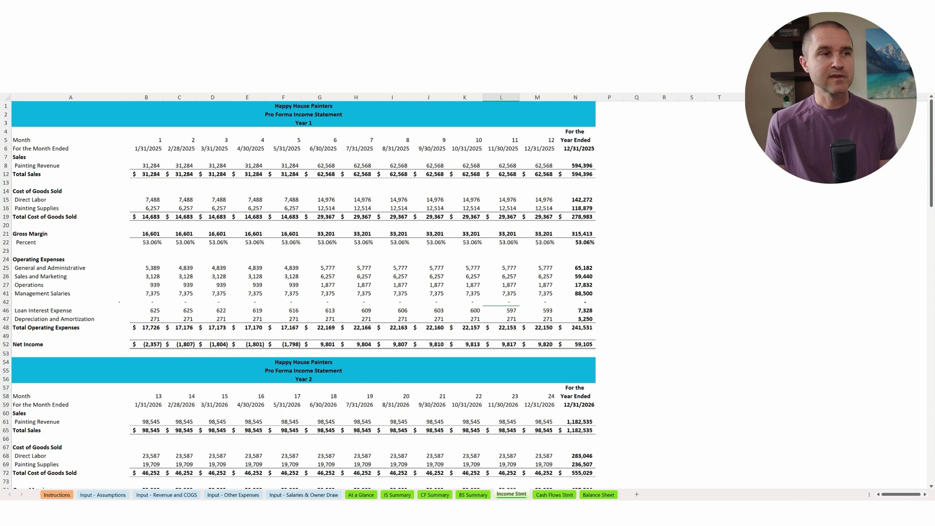
Review the Input - Assumptions sheet's general assumptions, location opening schedule, and opening receivable, payable and inventory balances
click(104, 494)
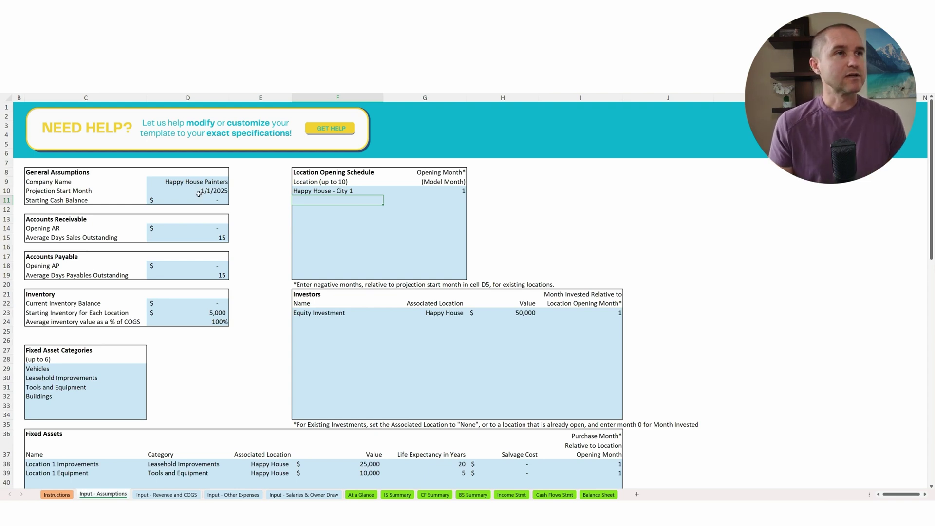
click(199, 192)
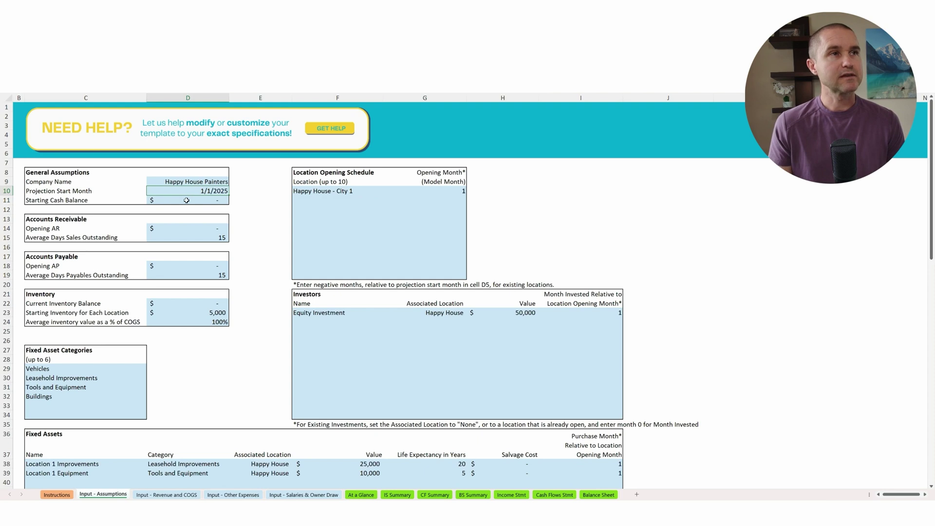
click(187, 201)
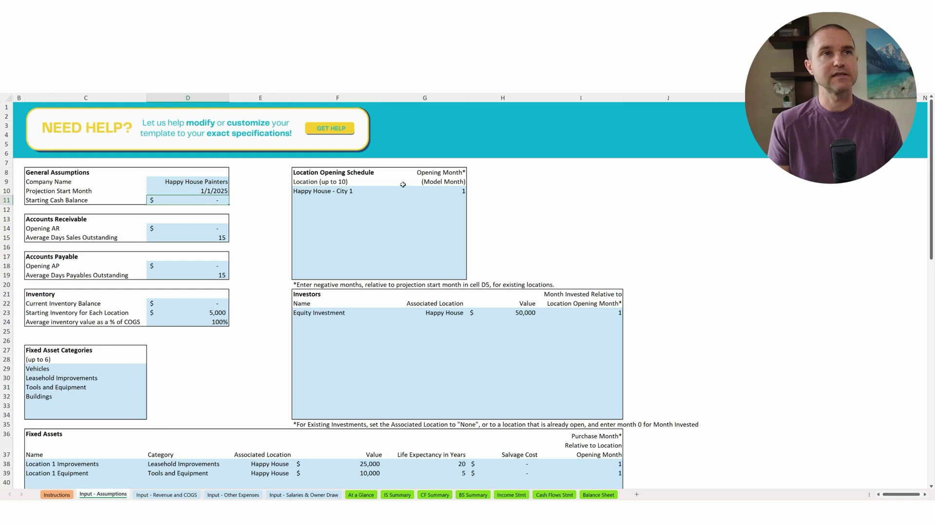
click(388, 193)
click(333, 191)
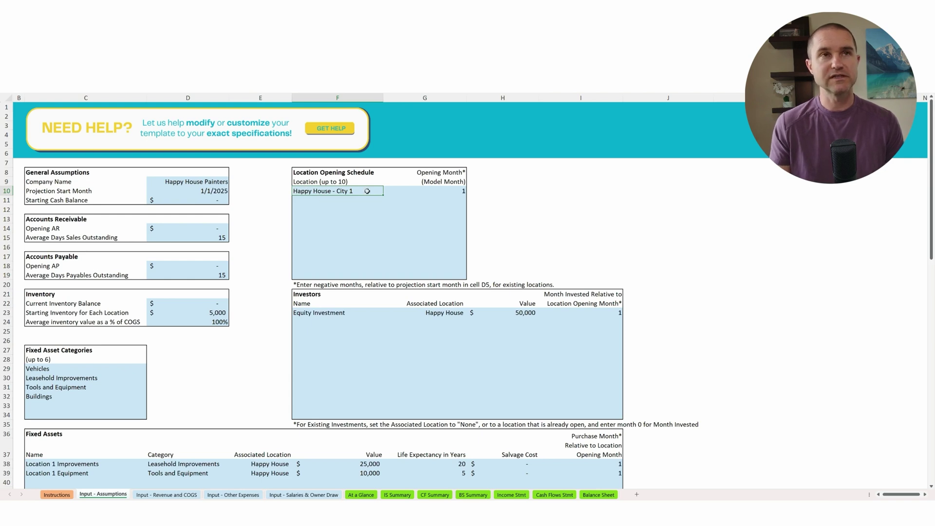
click(448, 192)
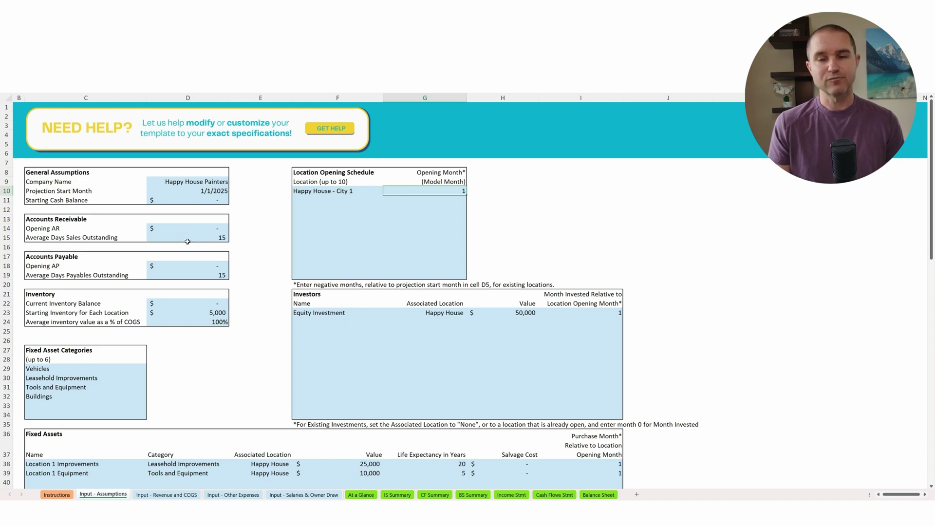
click(178, 227)
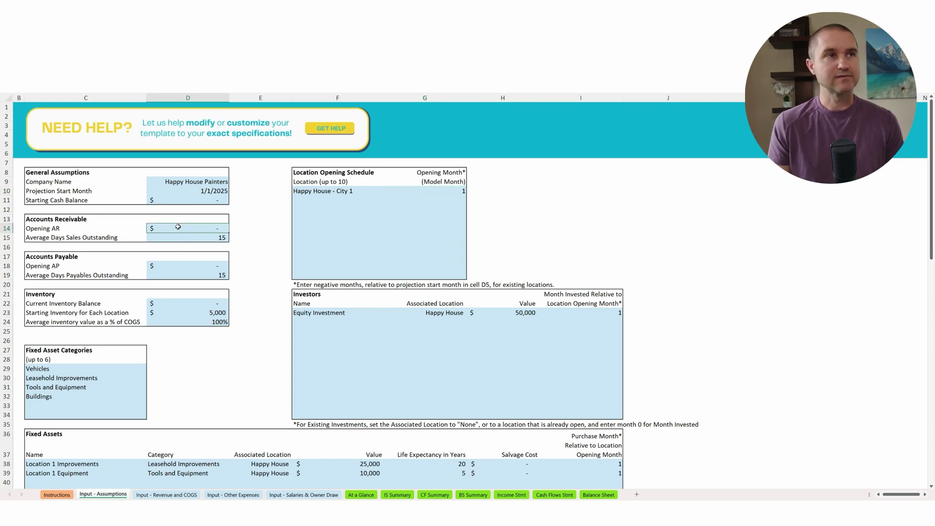
click(175, 265)
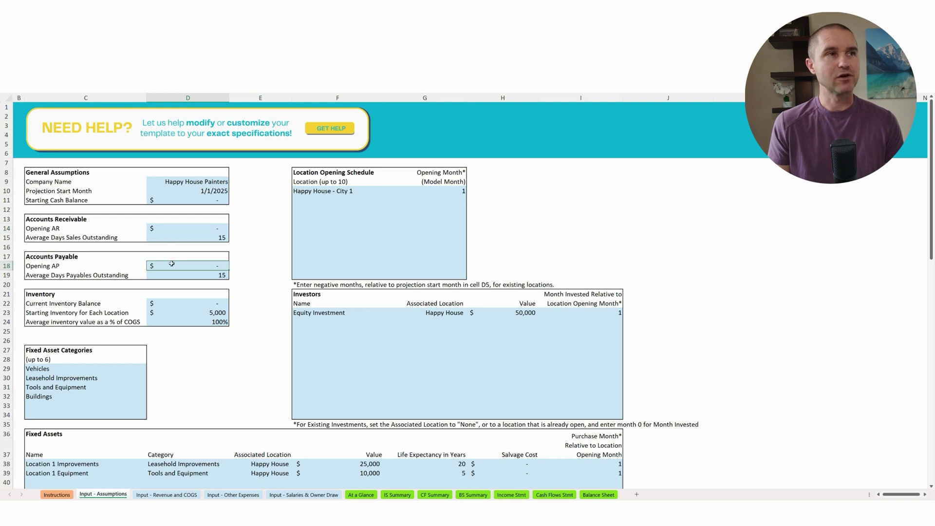
click(183, 304)
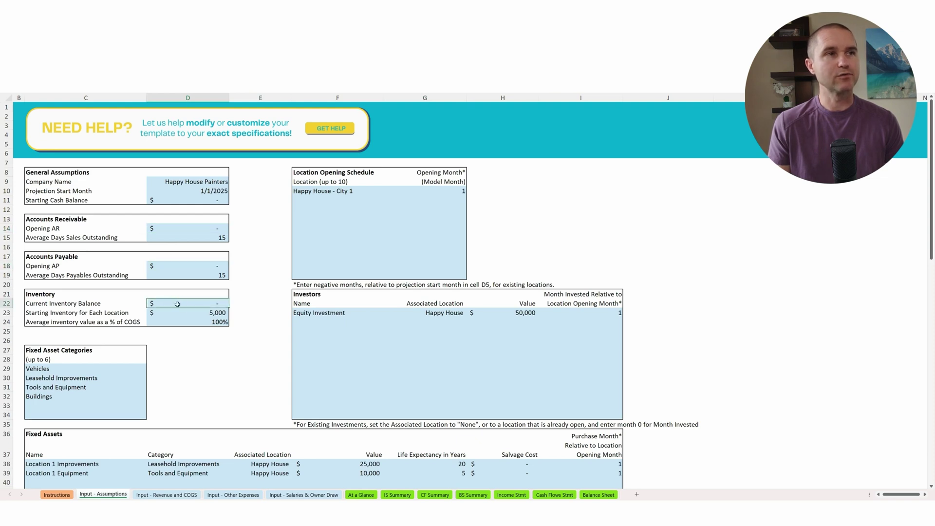
Try an Average Days Sales Outstanding of 0 and restore the value to 15
click(190, 237)
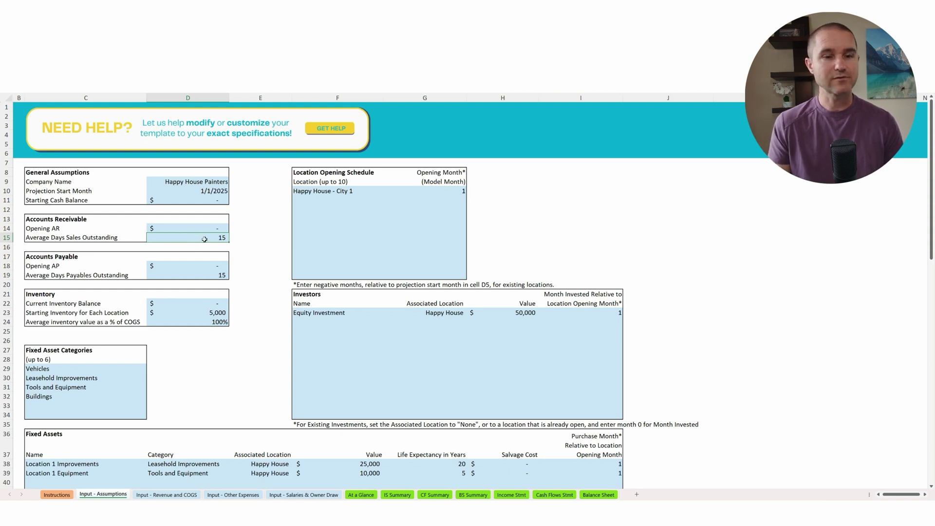
text(0)
key(Return)
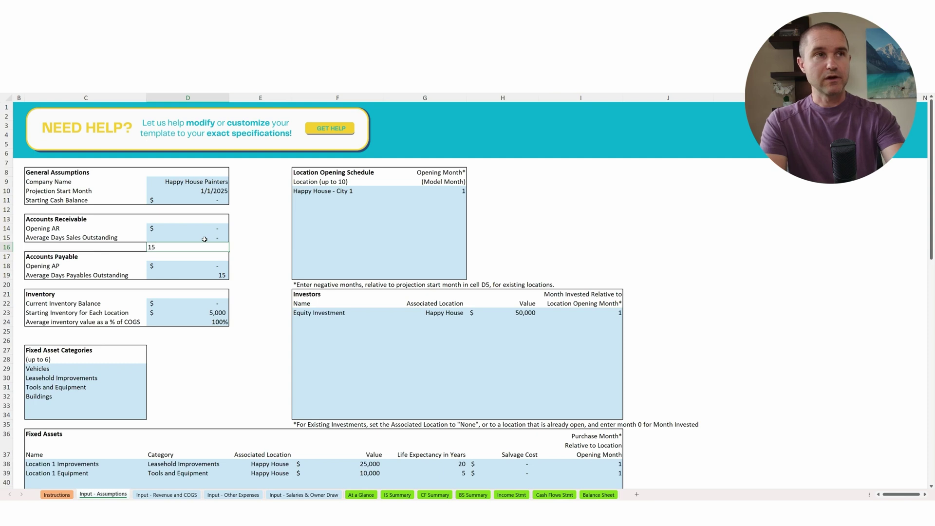
key(Return)
key(Up)
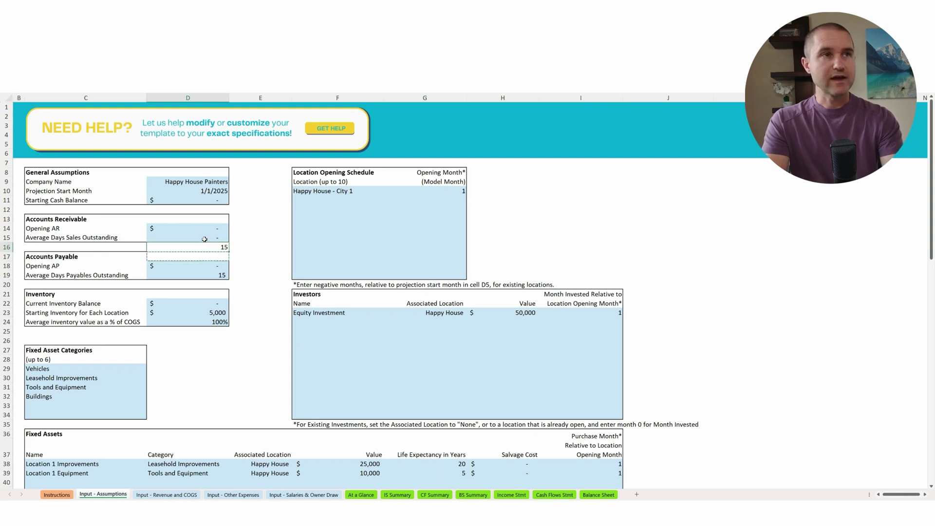
drag(205, 239, 204, 239)
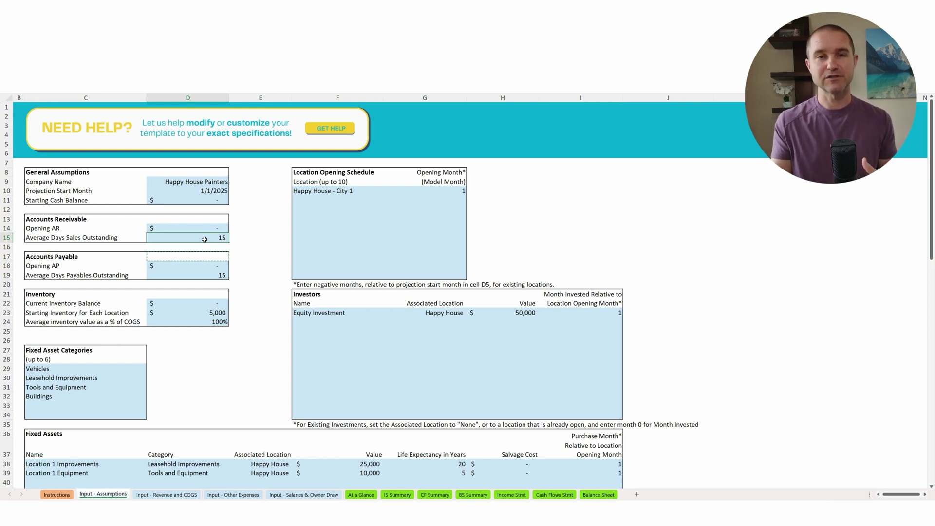
Set the average inventory value as a percentage of COGS to 10%
click(202, 275)
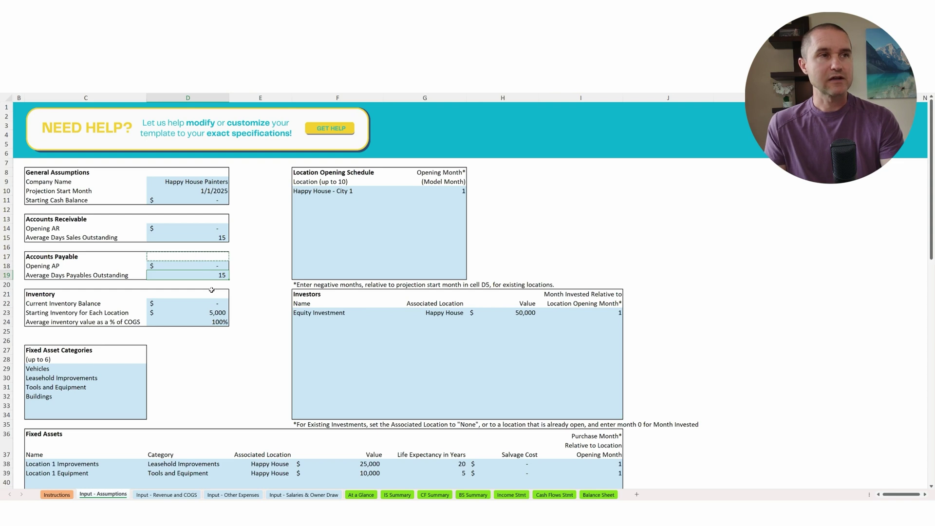
click(198, 315)
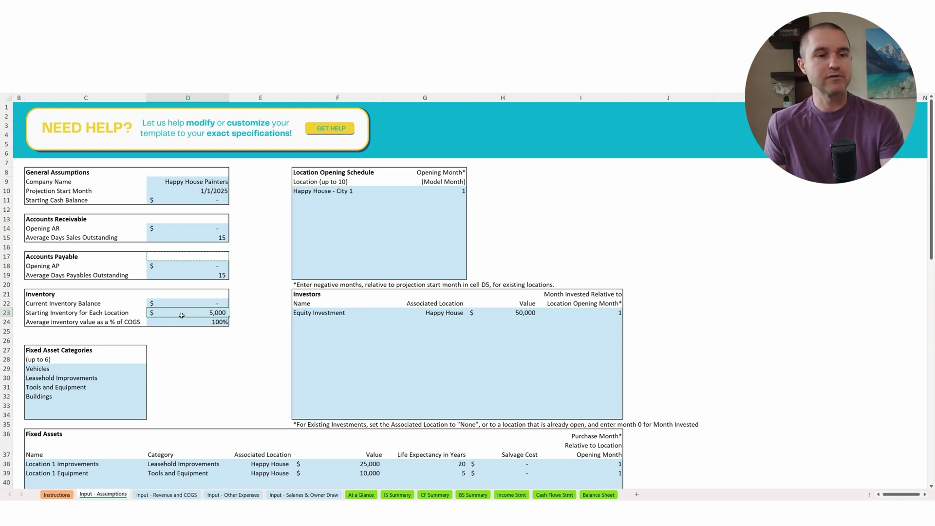
click(178, 319)
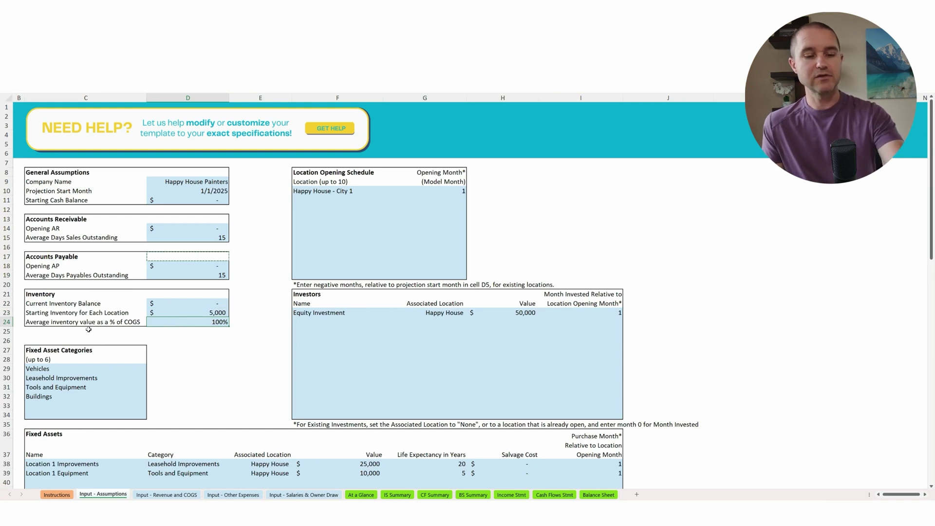
text(10)
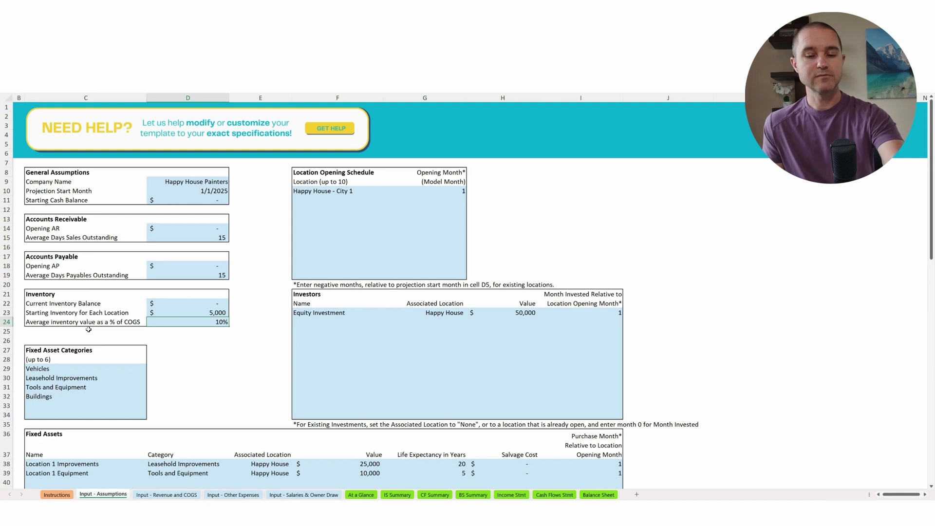
key(Return)
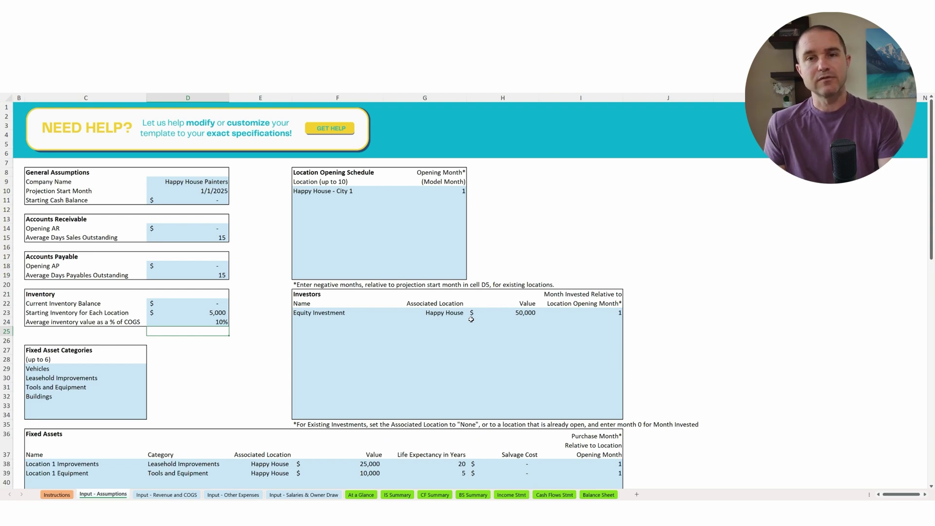
Review the equity investment's value in the Investors table and the startup loan entry in the Loans table
click(512, 312)
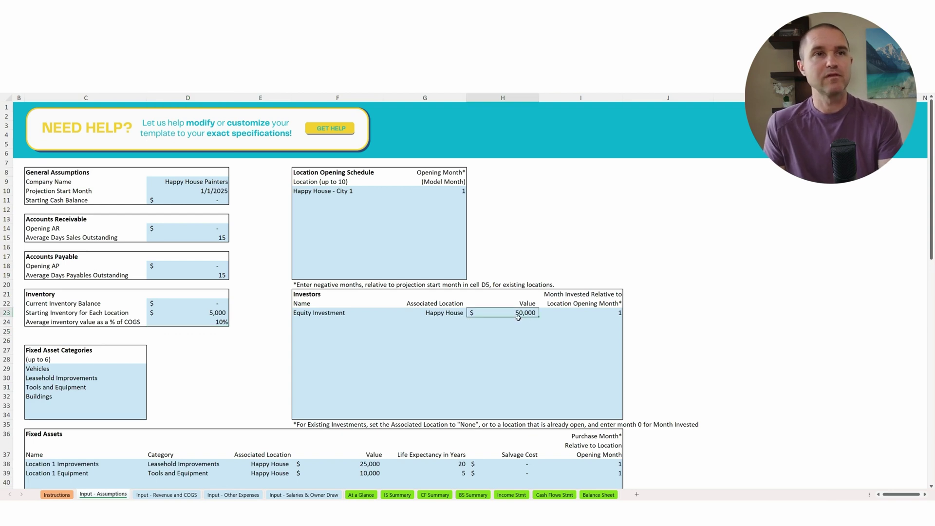
scroll(502, 325, down, 12)
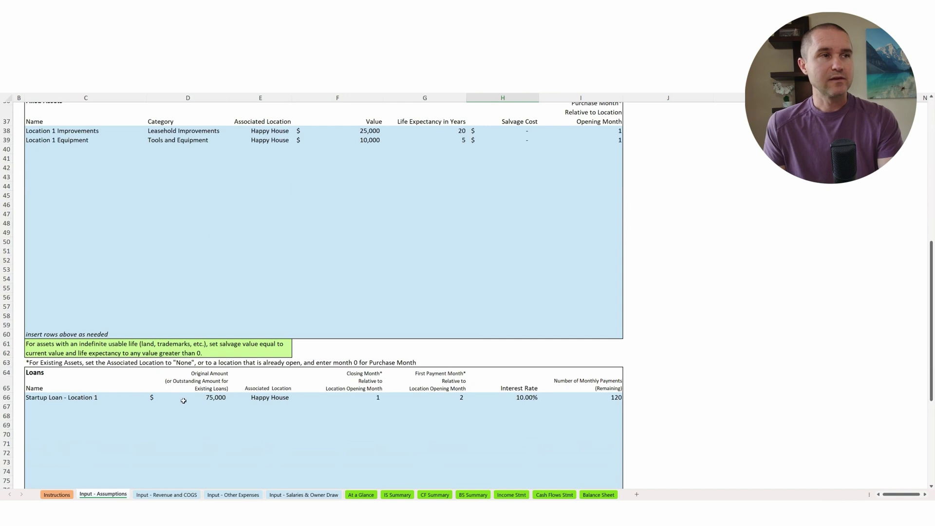
click(40, 397)
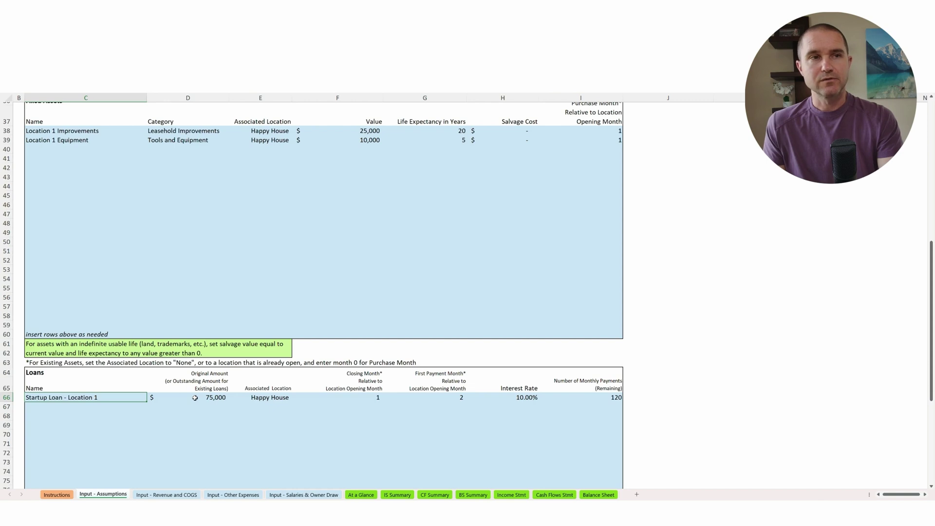
scroll(221, 384, up, 7)
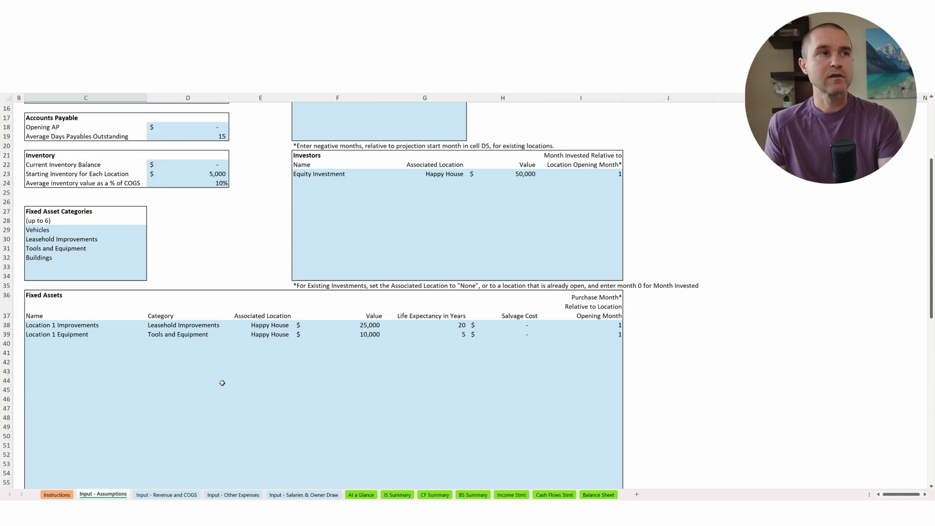
Examine the categories and values of the Location 1 improvements and equipment in the Fixed Assets table
click(76, 326)
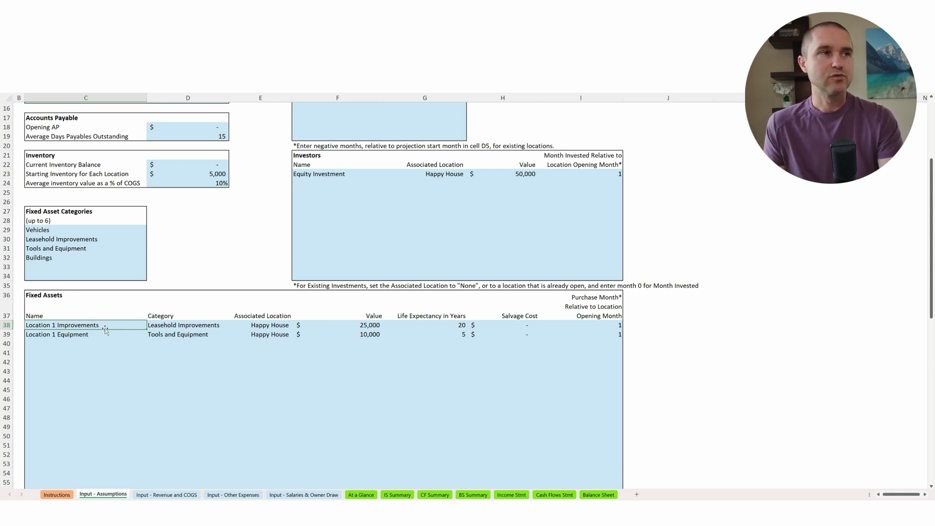
click(172, 324)
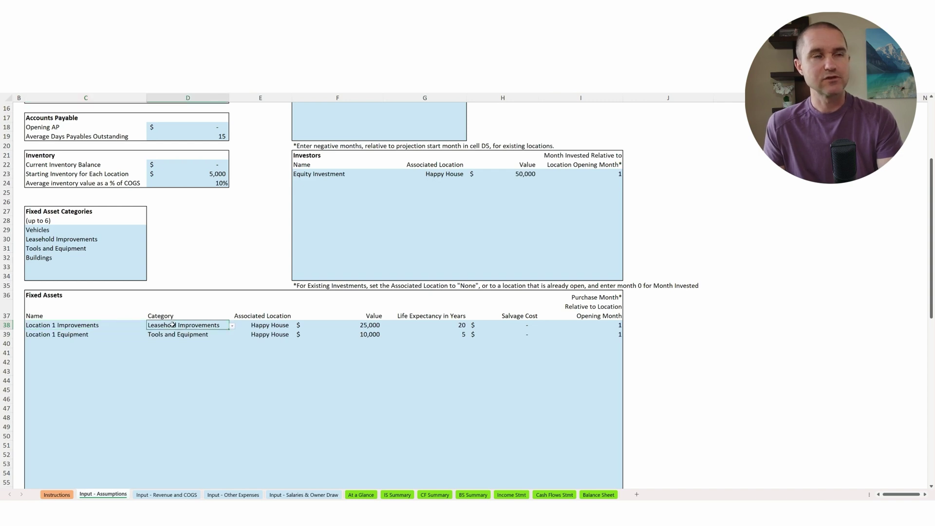
click(352, 325)
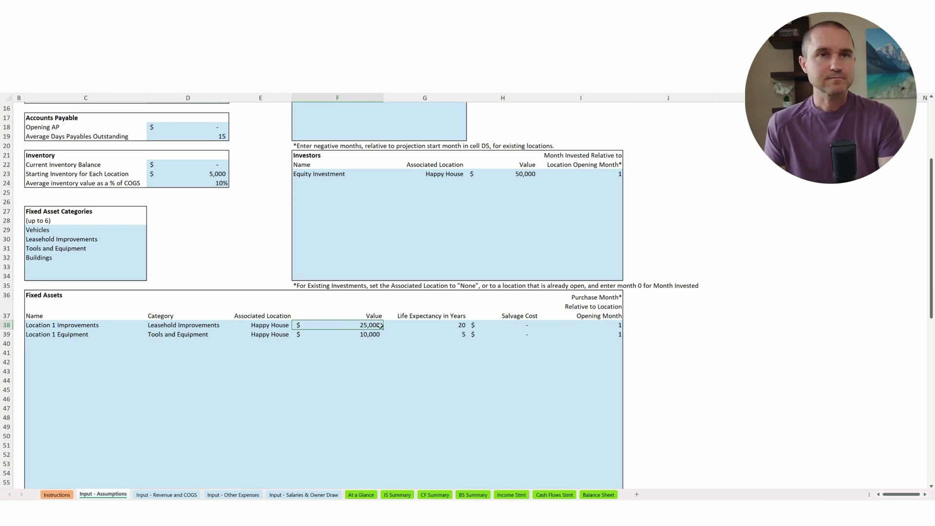
click(155, 335)
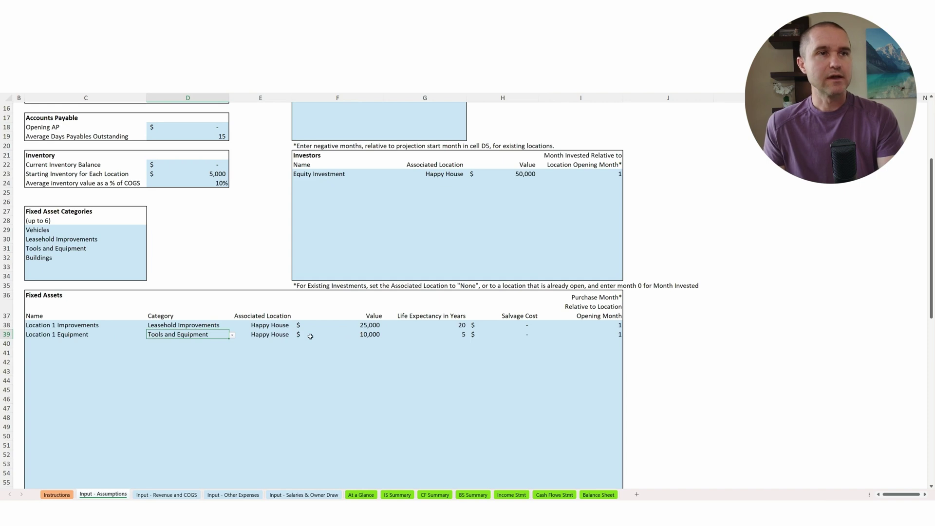
click(343, 336)
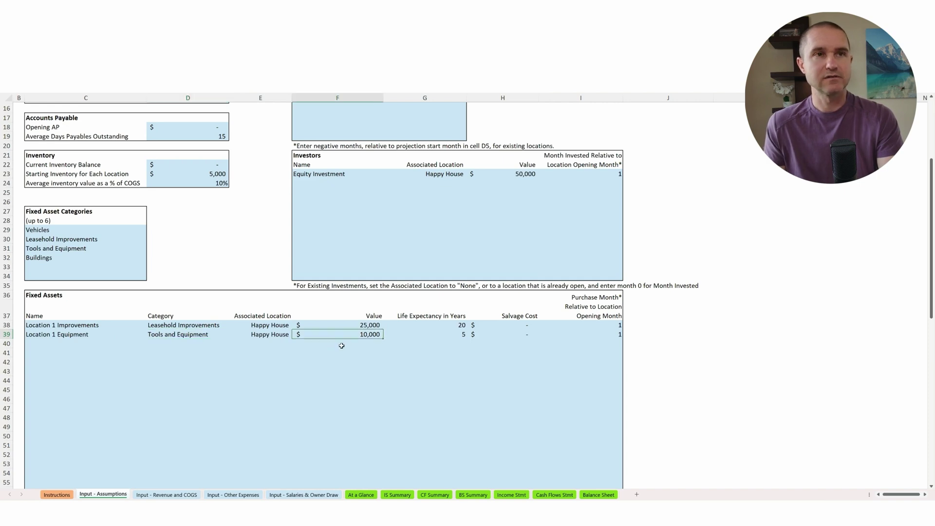
scroll(438, 337, down, 5)
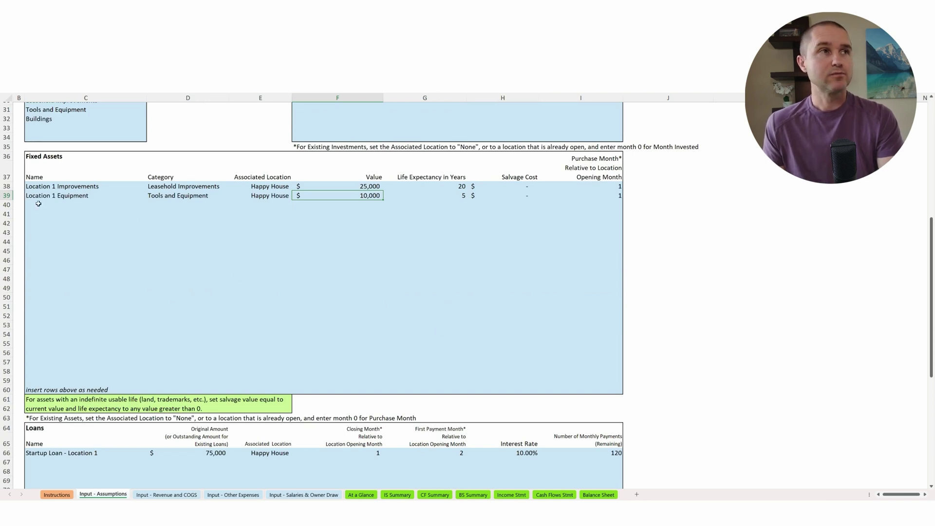
Review the startup loan's closing month, first payment month and interest rate in the Loans table
click(38, 204)
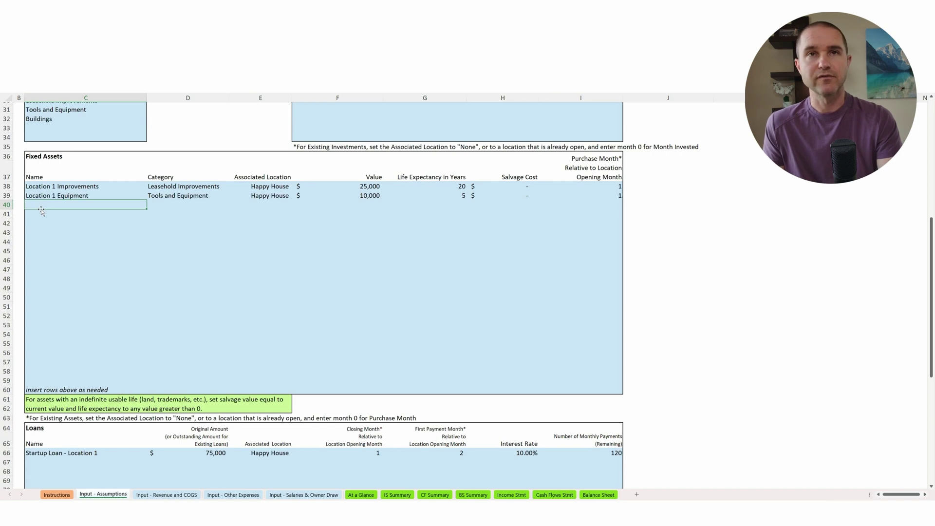
scroll(52, 238, down, 3)
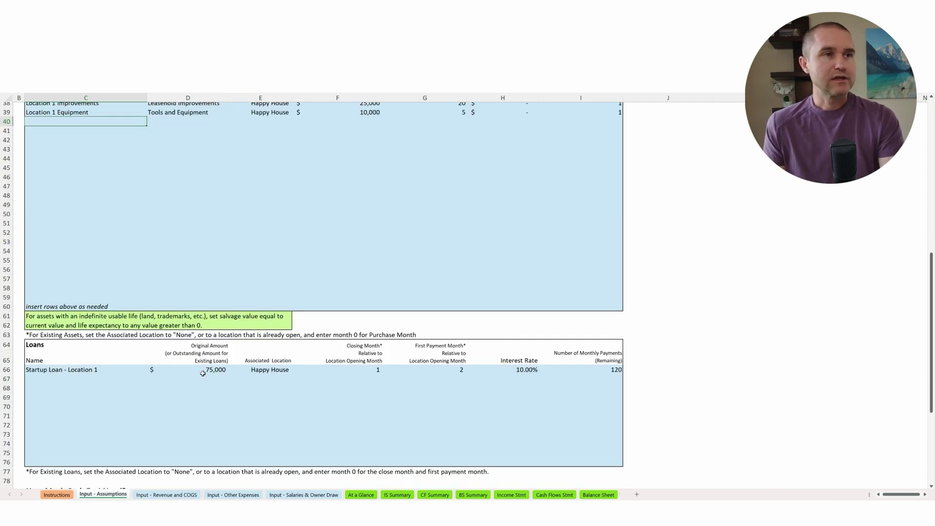
click(354, 372)
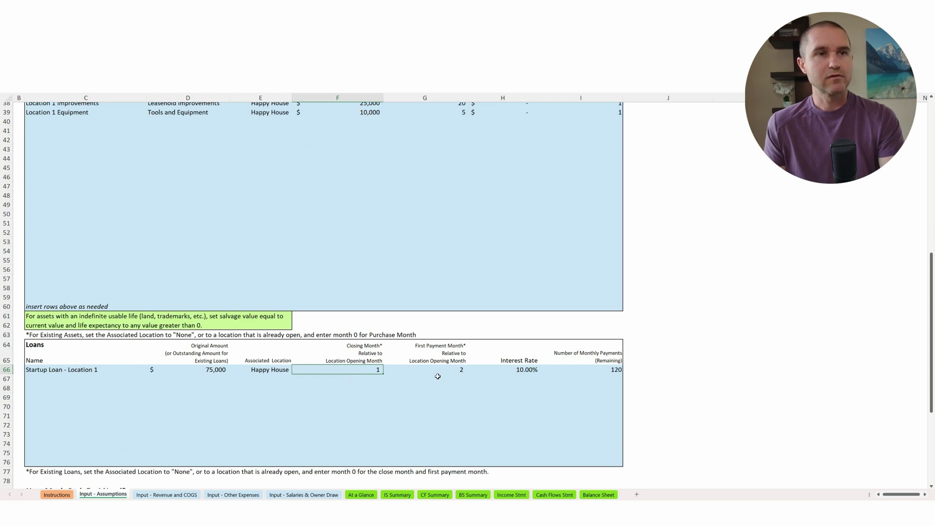
click(437, 373)
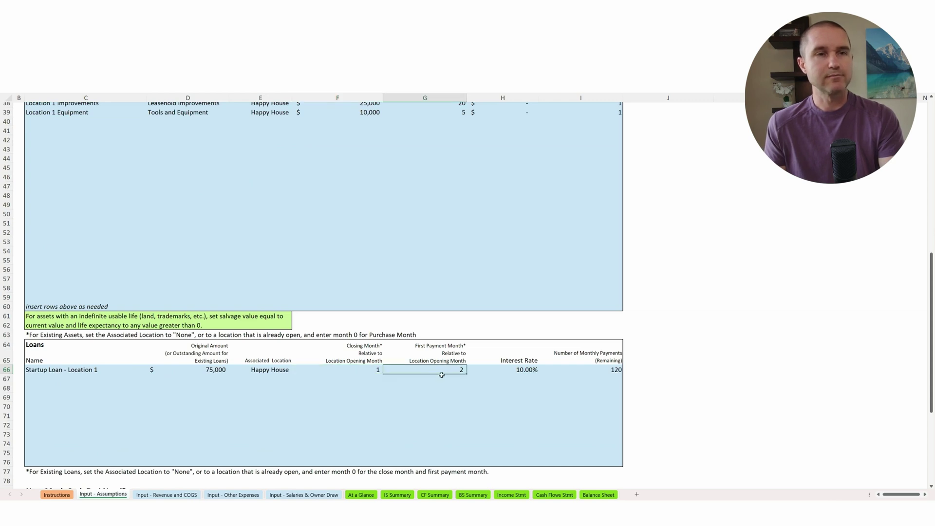
click(542, 372)
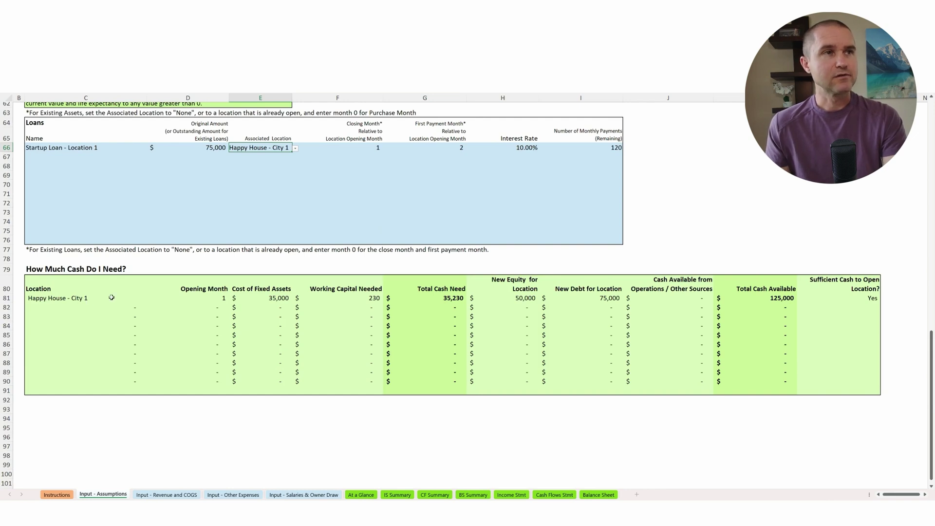
Examine the fixed asset cost, total cash need, new equity, new debt and total cash available for Happy House - City 1
click(252, 299)
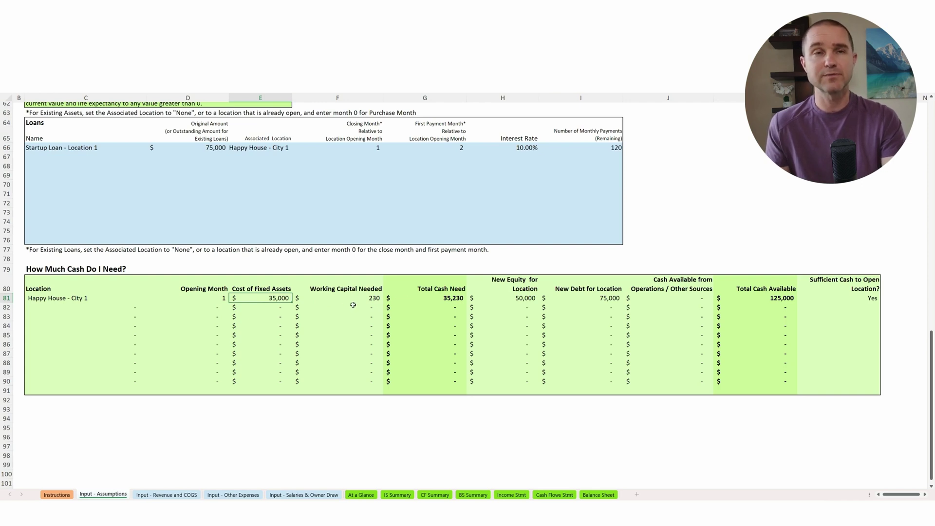
click(418, 297)
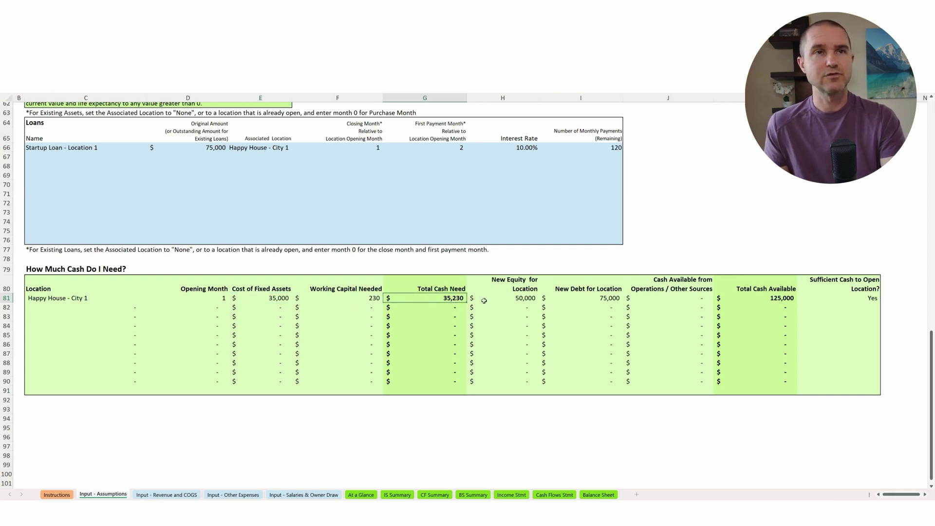
click(509, 300)
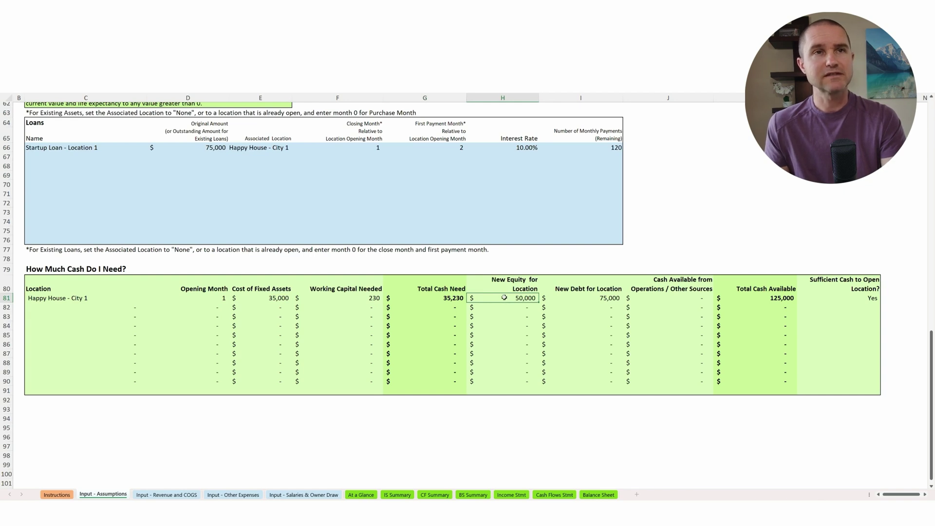
click(577, 296)
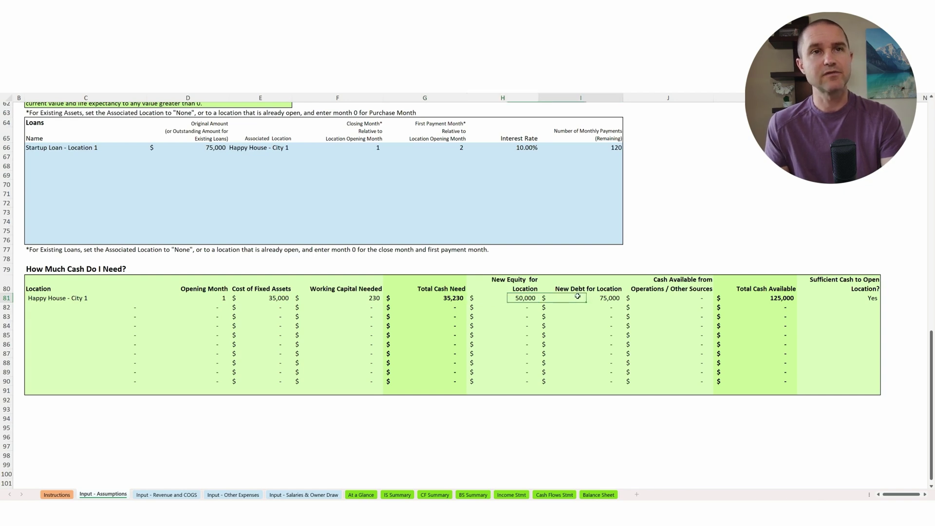
click(763, 298)
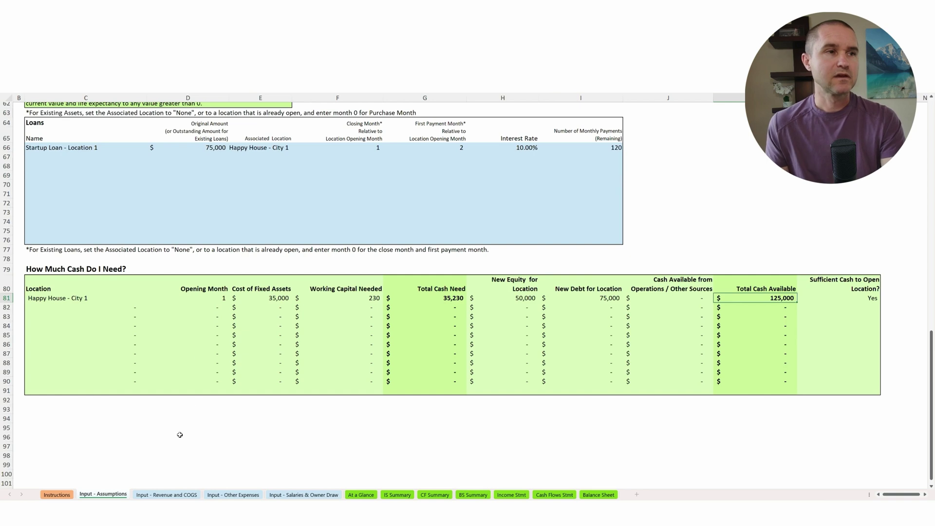
Open the Input - Revenue and COGS sheet and review the painters' employee counts and start months
click(165, 495)
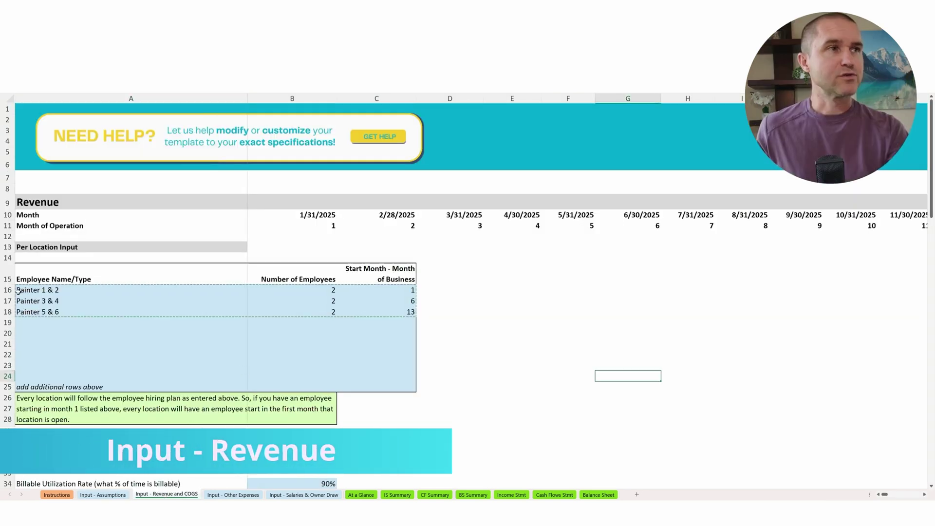
click(29, 291)
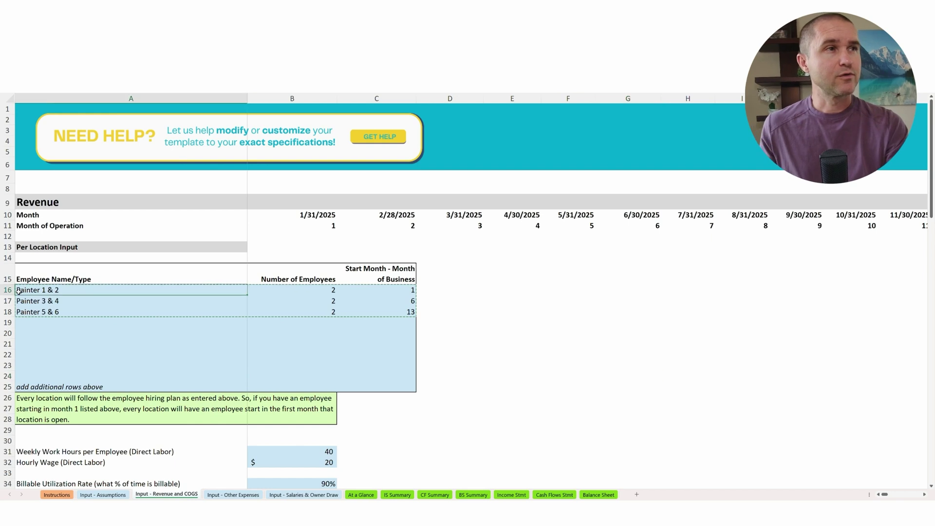
click(280, 291)
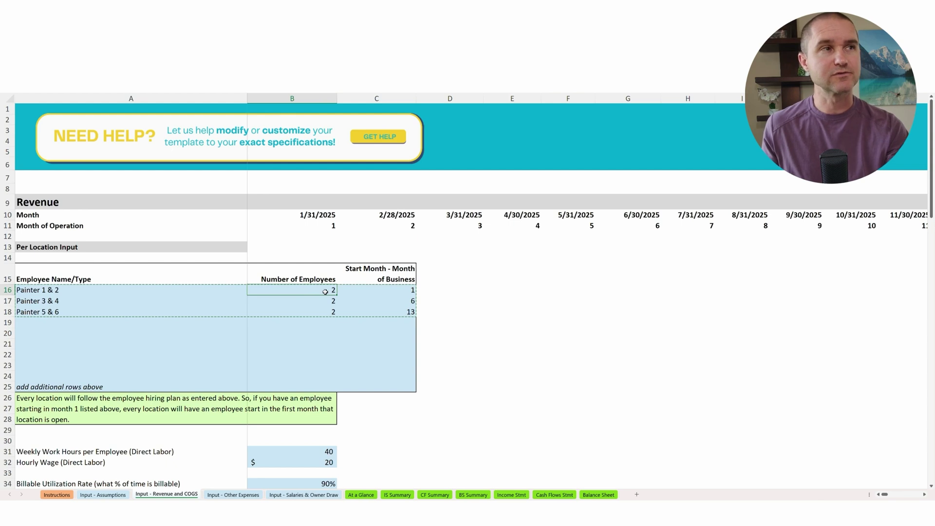
click(387, 293)
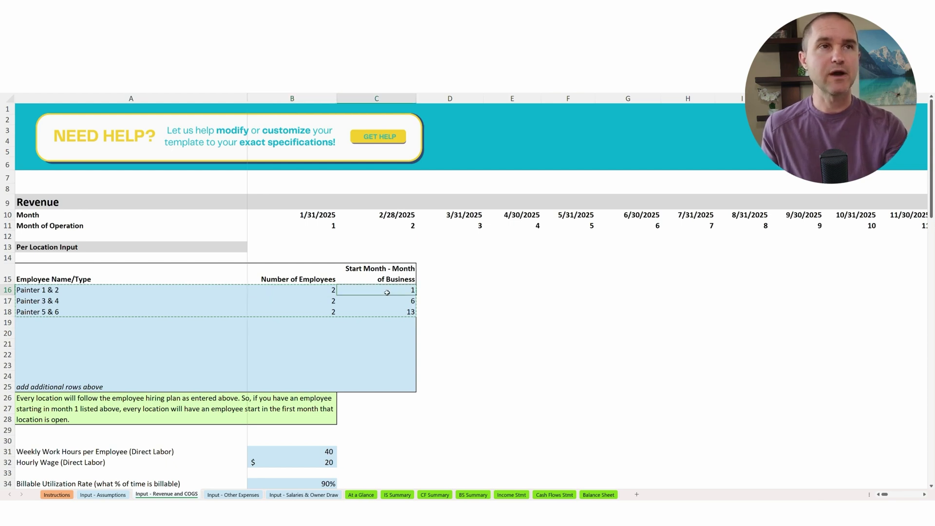
click(37, 303)
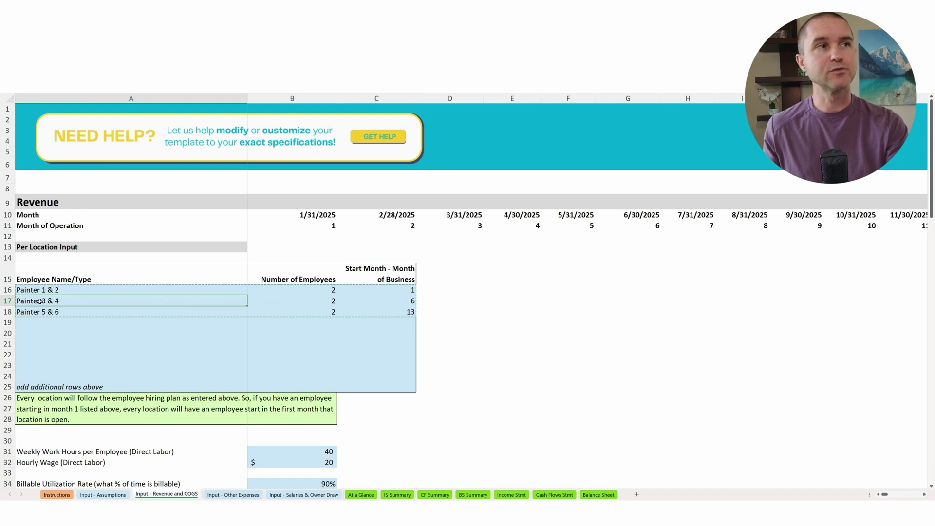
click(383, 300)
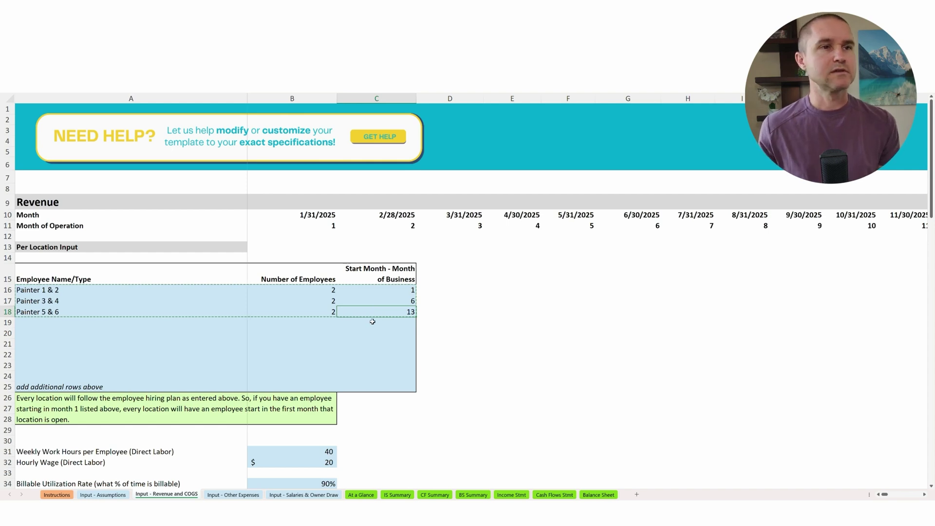
Review the direct labor weekly hours, hourly wage, billable utilization rate and average hourly billable rate
scroll(372, 322, down, 4)
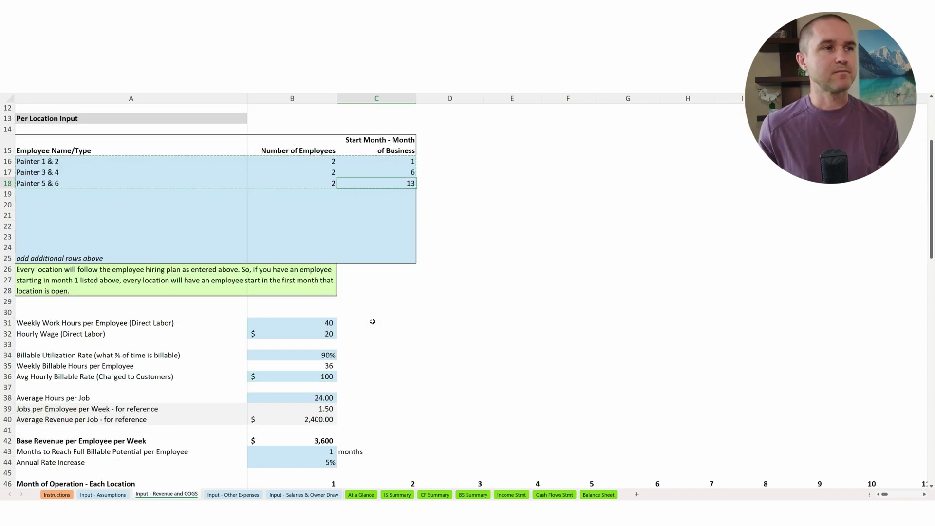
click(96, 330)
click(115, 324)
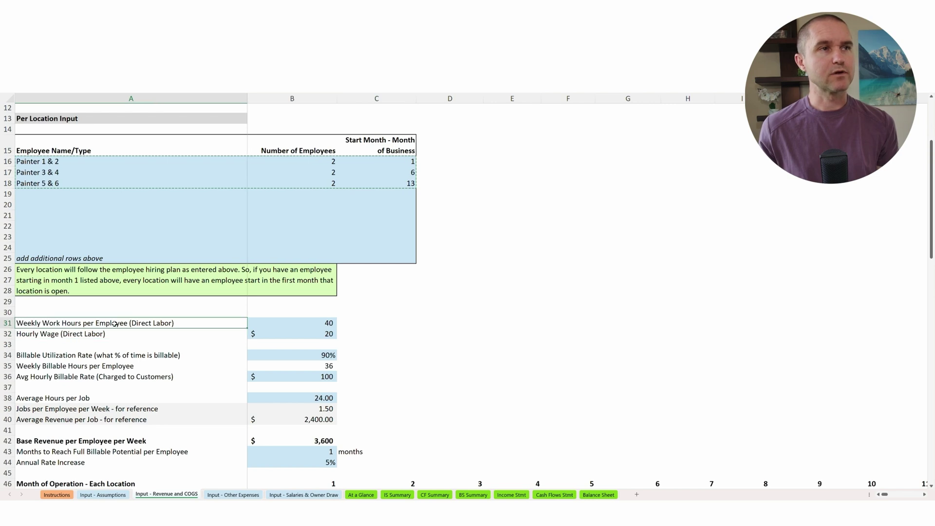
click(302, 334)
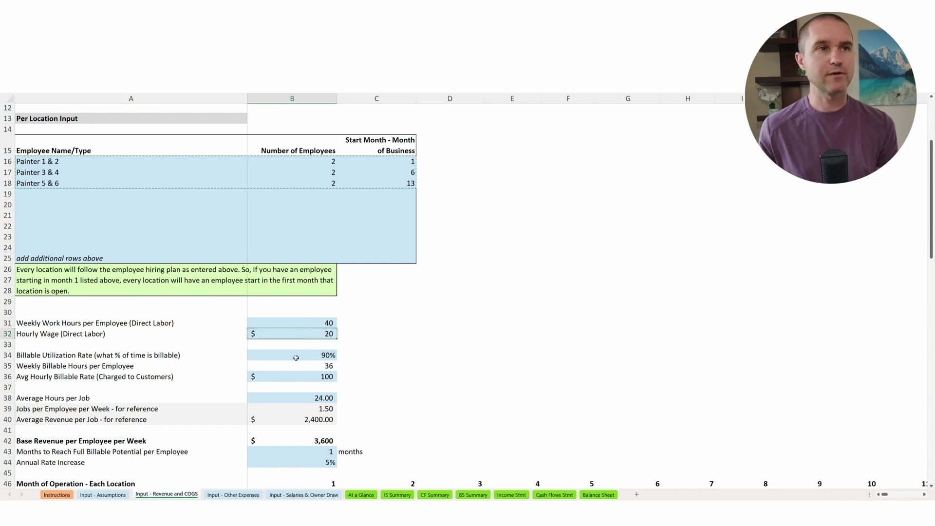
click(294, 357)
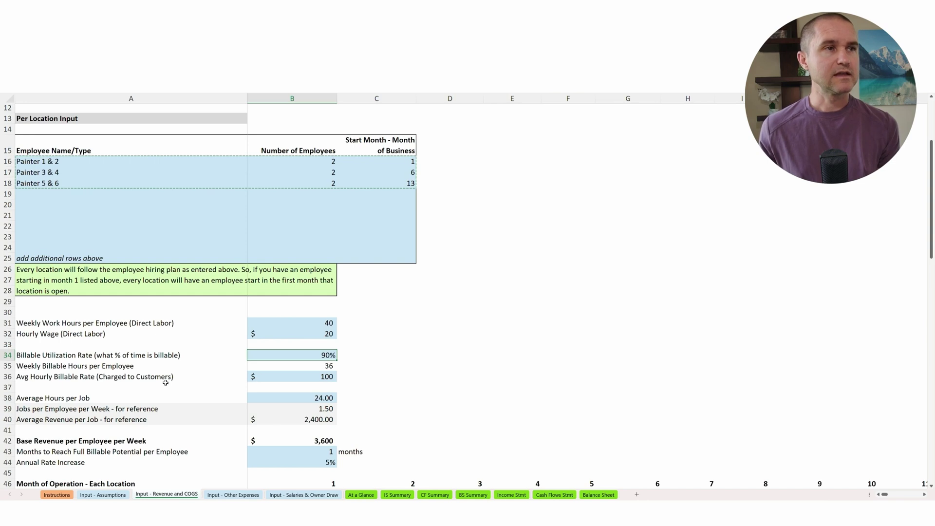
click(79, 379)
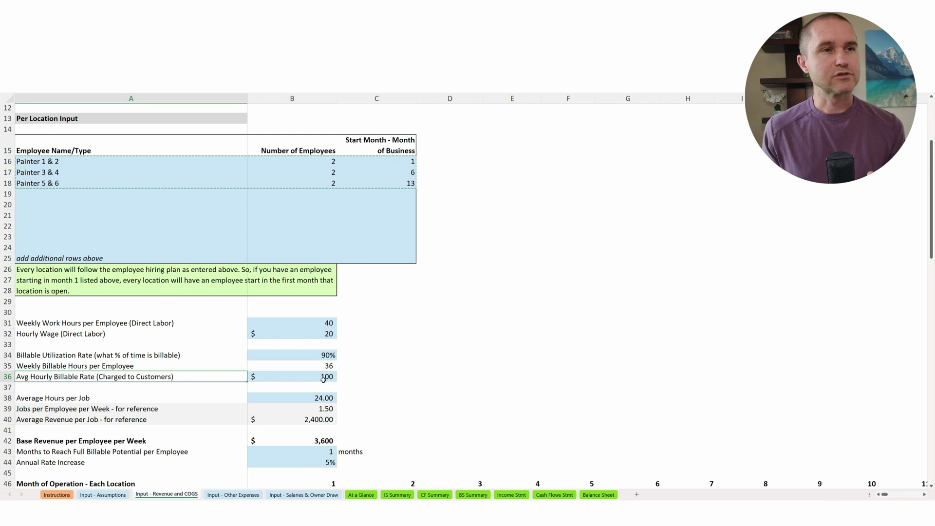
Examine the average hours per job, the per-job reference figures and how base revenue per employee per week is derived
click(307, 398)
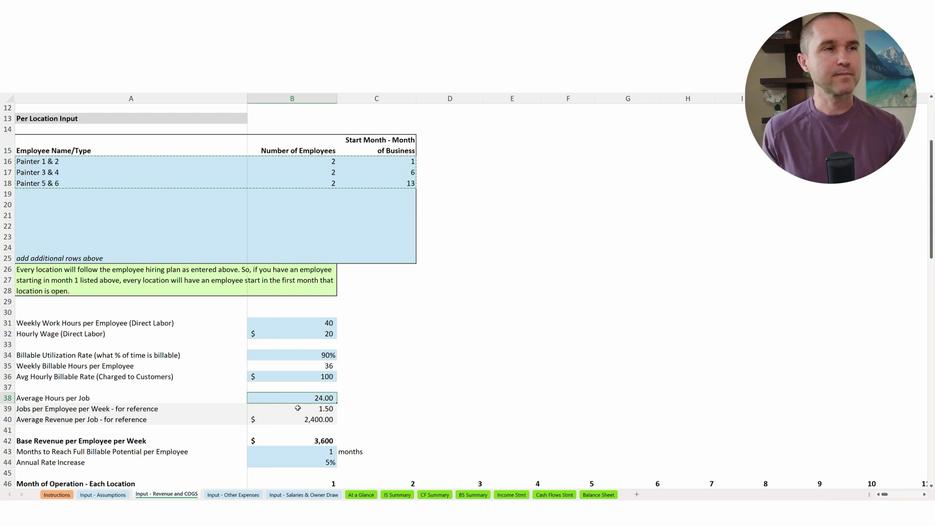
click(297, 408)
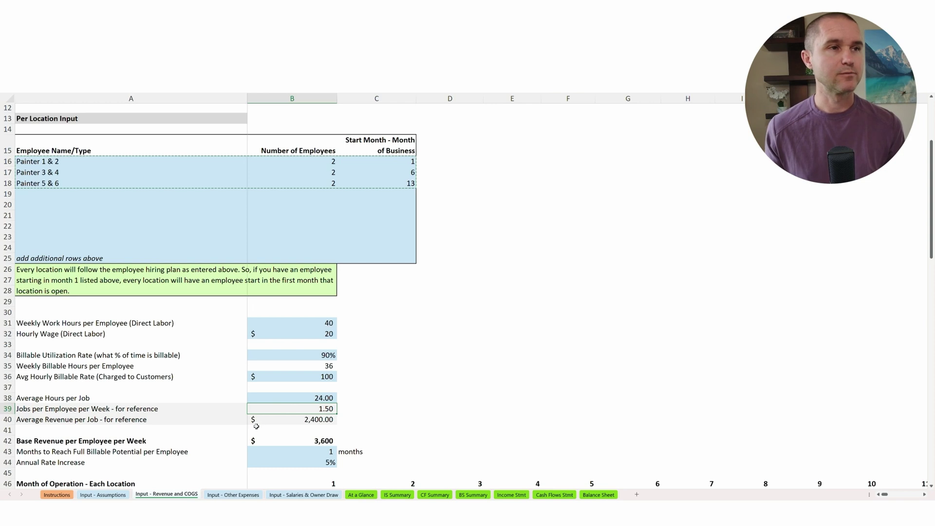
click(34, 422)
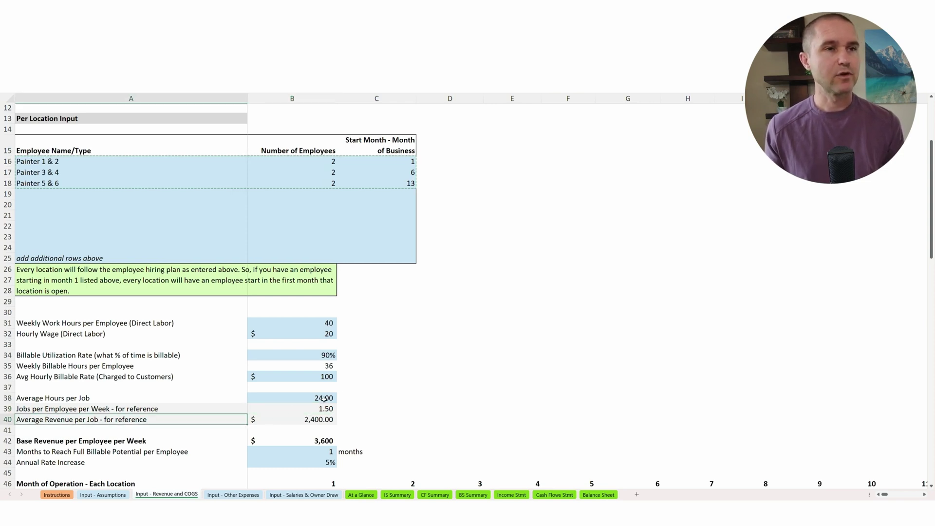
scroll(322, 421, down, 3)
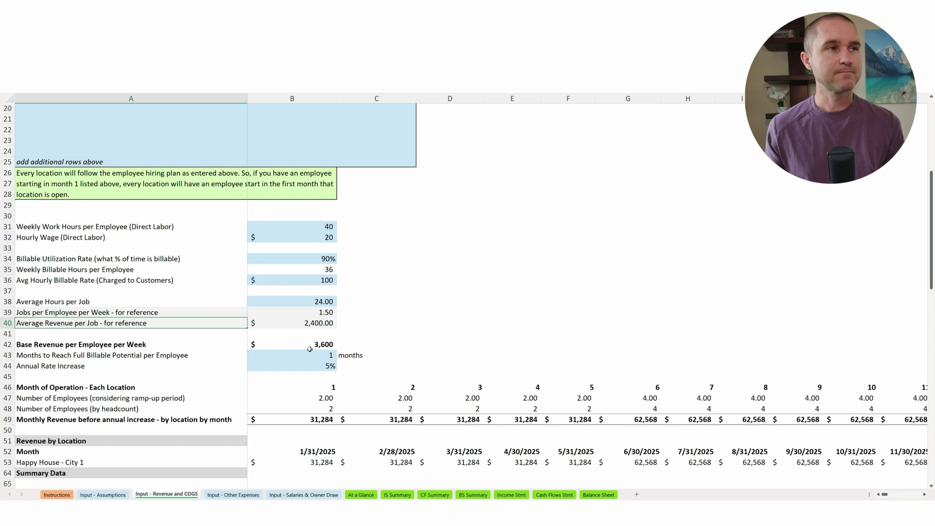
click(283, 347)
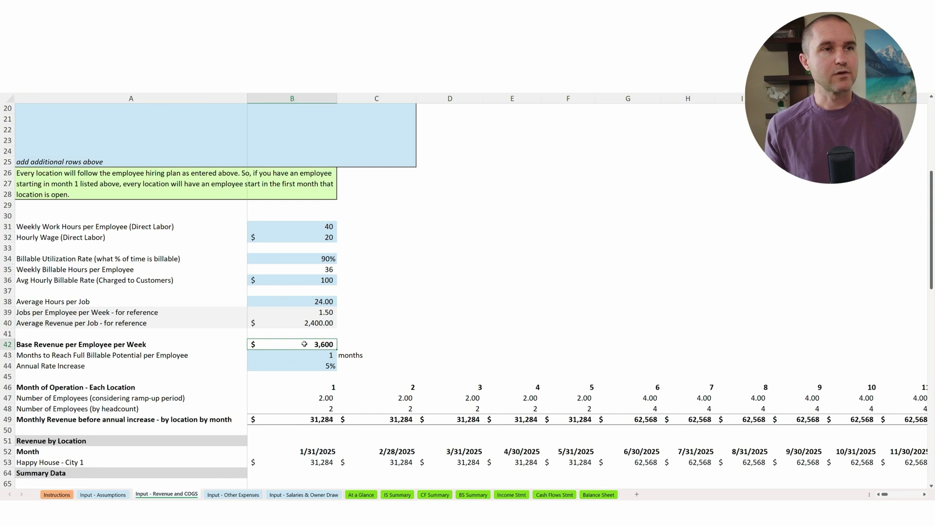
click(330, 269)
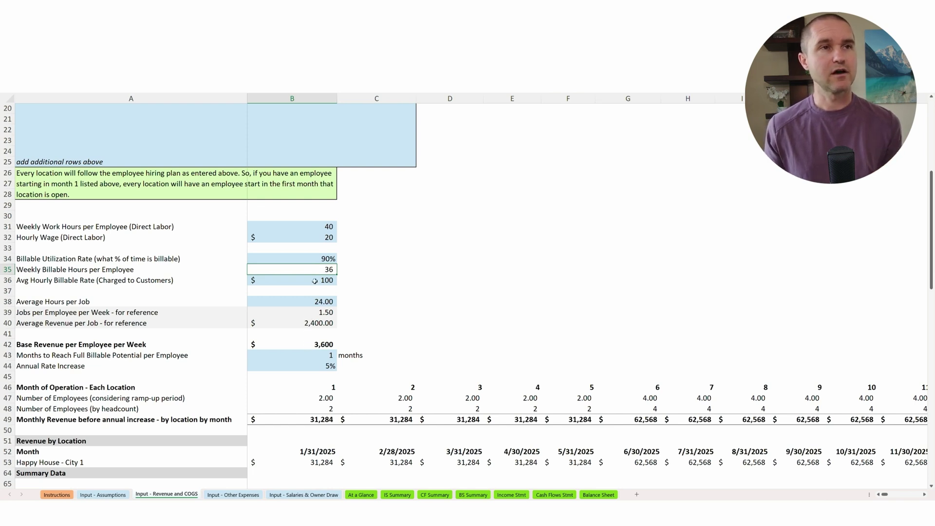
click(309, 346)
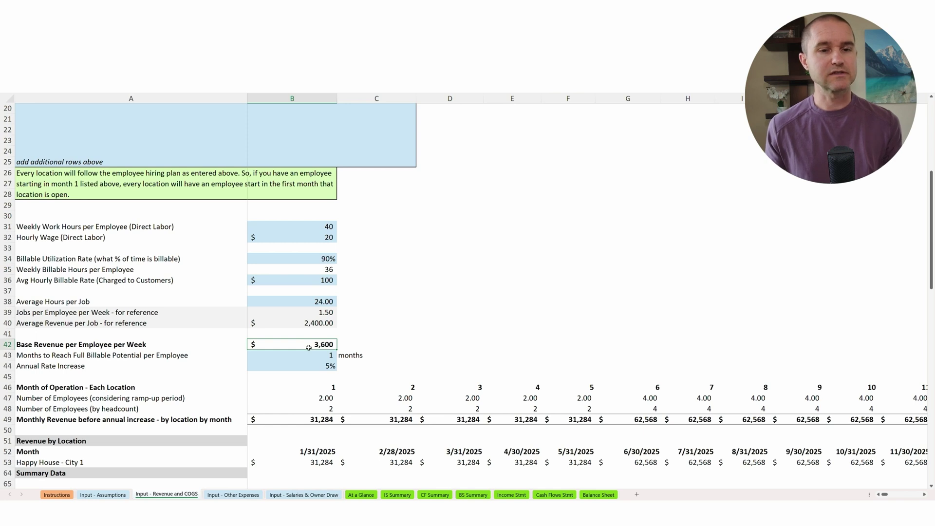
Set the months to reach full billable potential per employee to 4
click(285, 362)
click(283, 356)
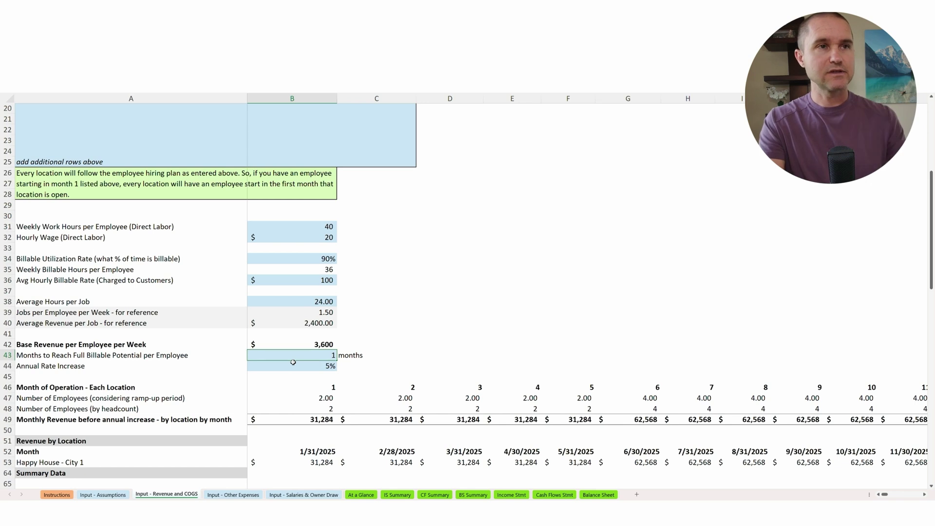
text(4)
key(Return)
key(Up)
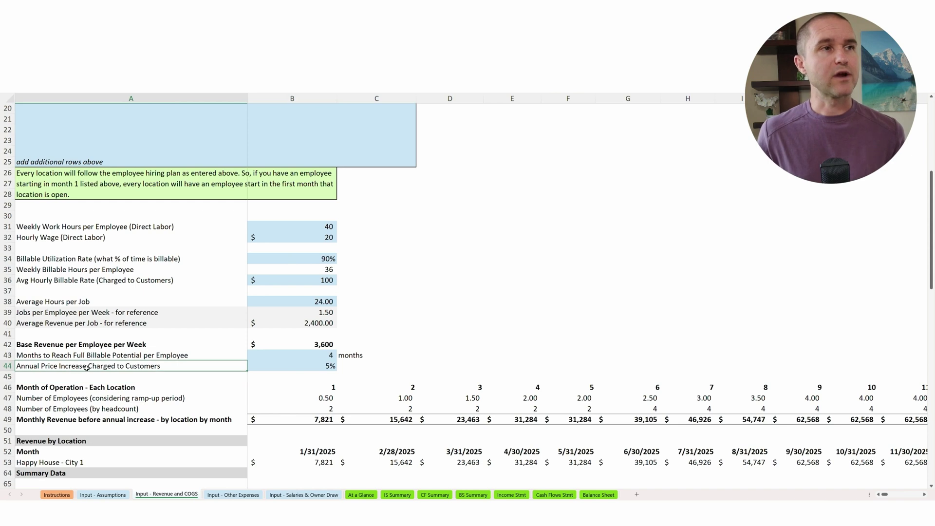
Check the annual price increase charged to customers and look over the Cost of Goods Sold categories and monthly direct expenses
click(327, 364)
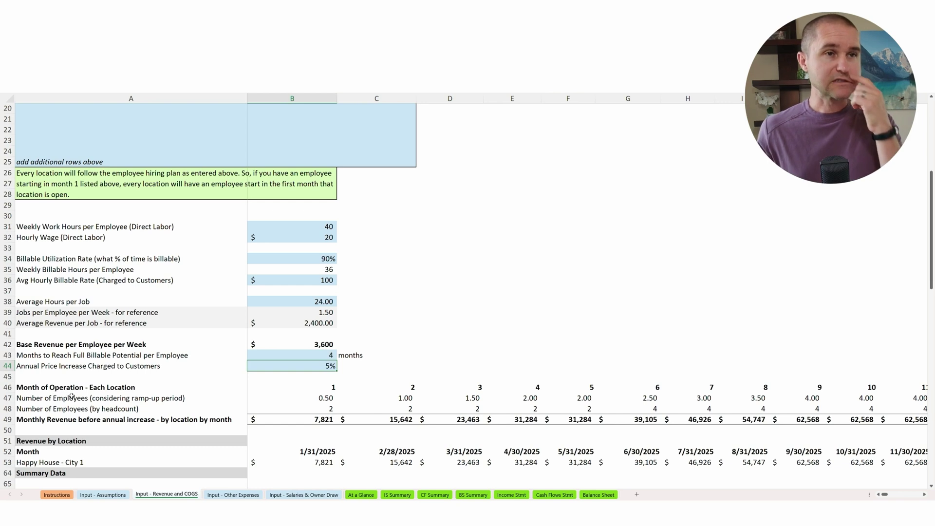
scroll(187, 377, down, 2)
scroll(188, 377, down, 8)
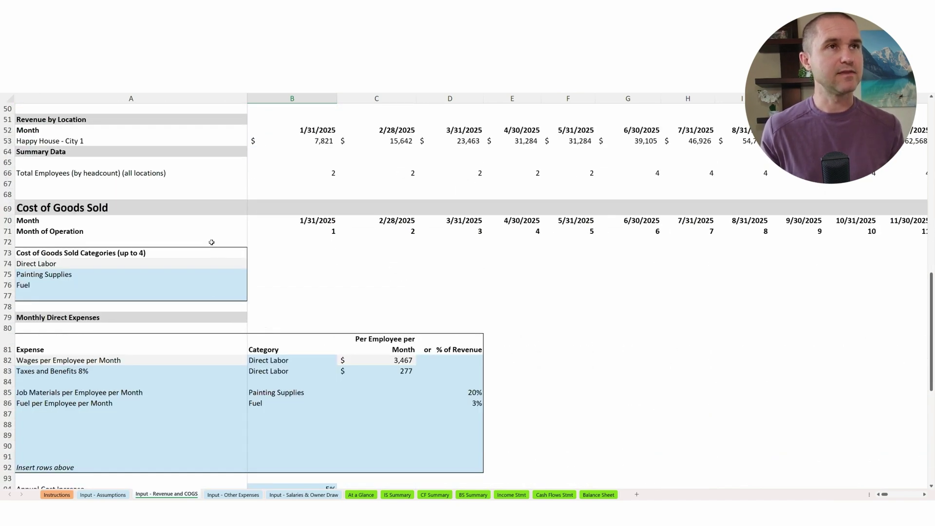
scroll(204, 244, down, 3)
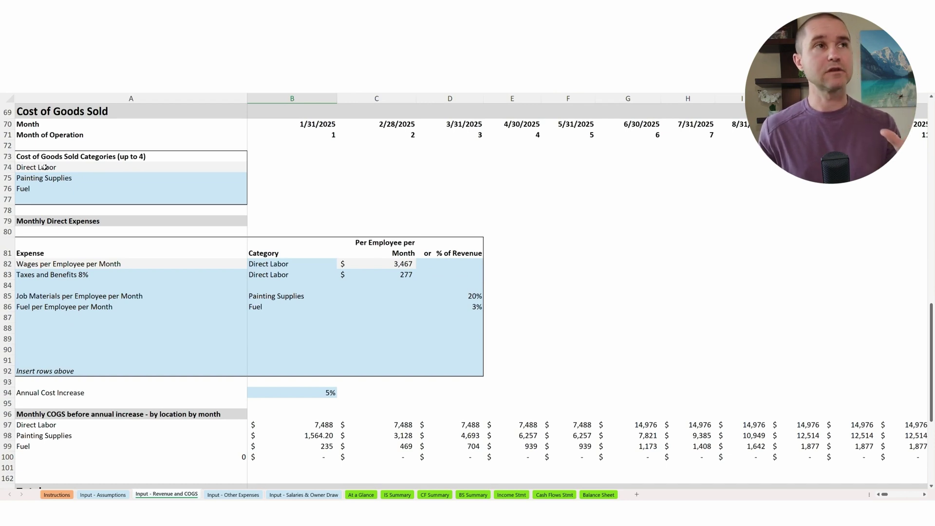
scroll(44, 167, up, 15)
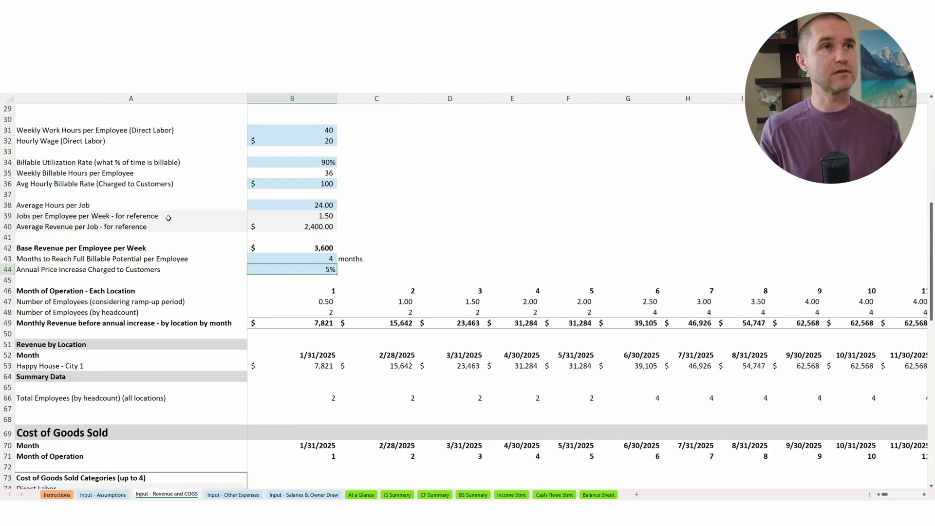
scroll(296, 182, up, 2)
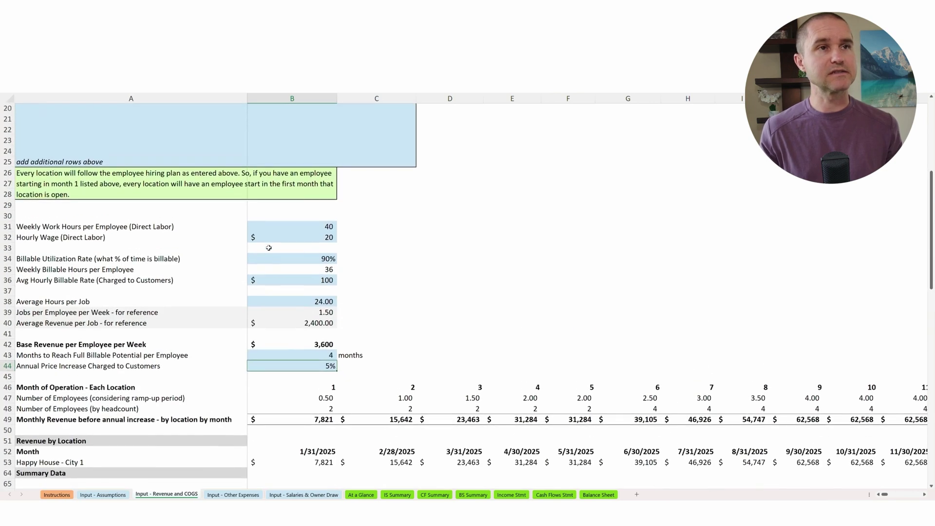
Trace the direct labor hourly wage to the monthly wages and the taxes and benefits per employee in Cost of Goods Sold
click(303, 239)
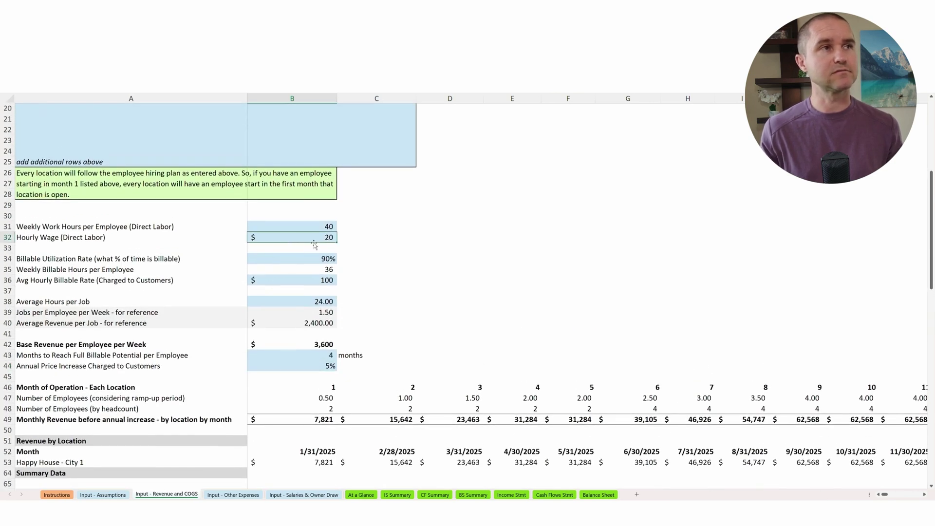
scroll(312, 256, down, 5)
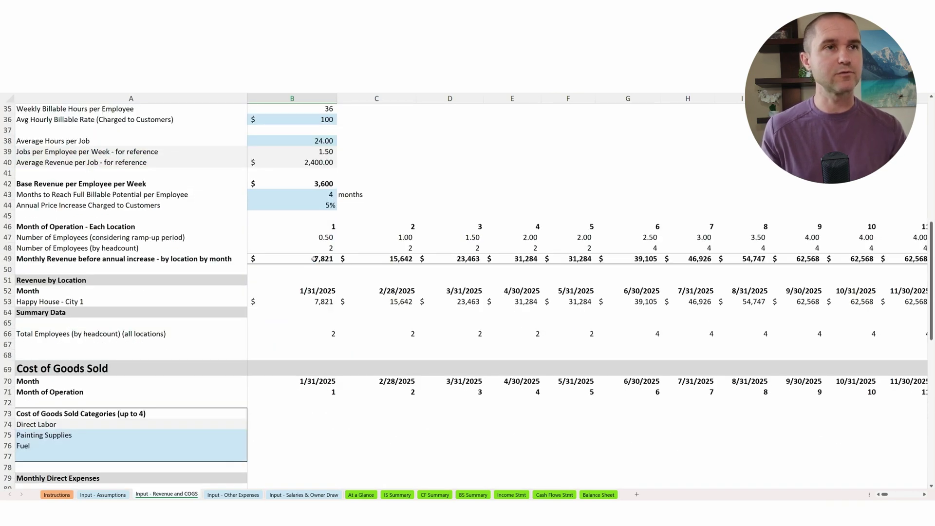
scroll(314, 258, down, 8)
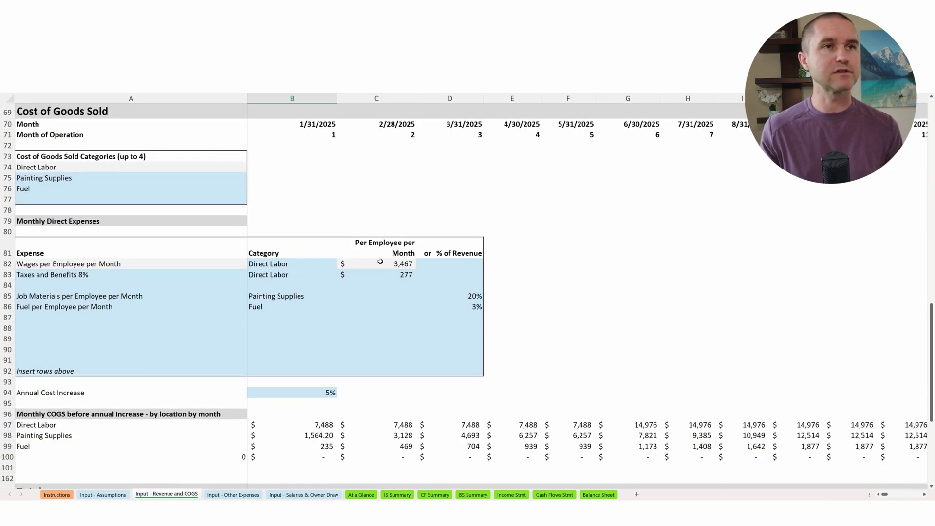
click(380, 262)
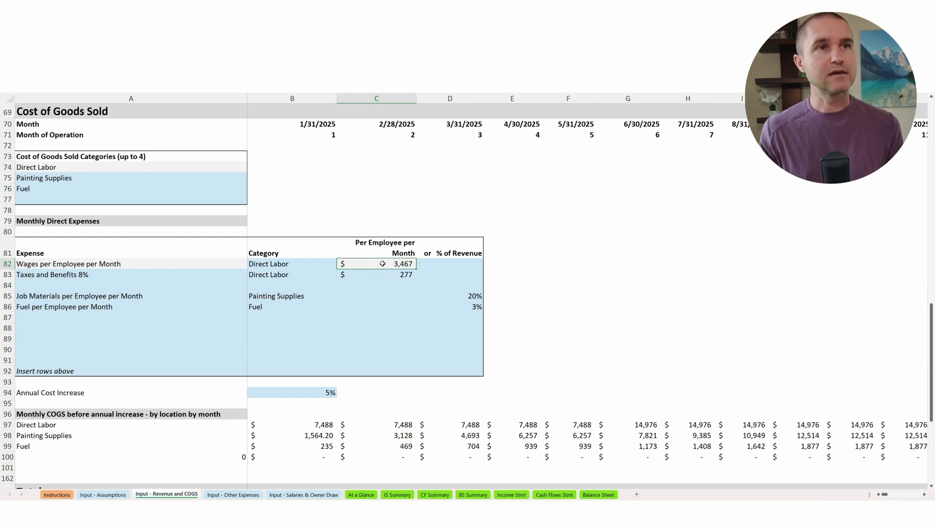
click(374, 275)
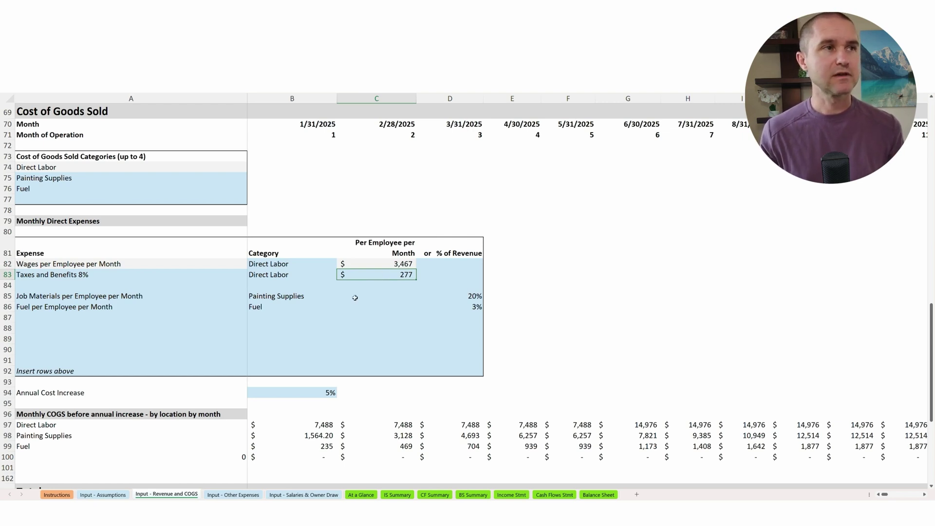
Compare the job materials expense with the average hourly billable rate, average hours per job and average revenue per job
click(96, 297)
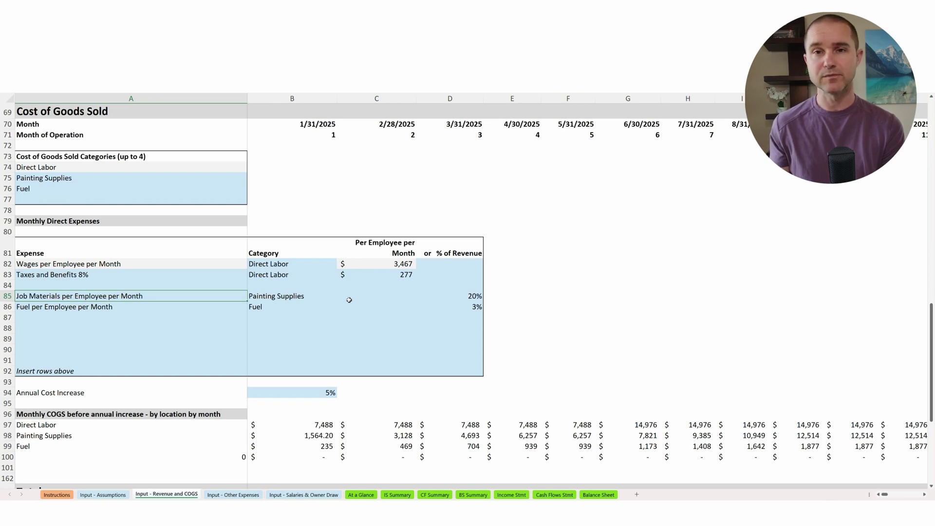
click(469, 295)
scroll(389, 295, up, 5)
scroll(387, 296, up, 4)
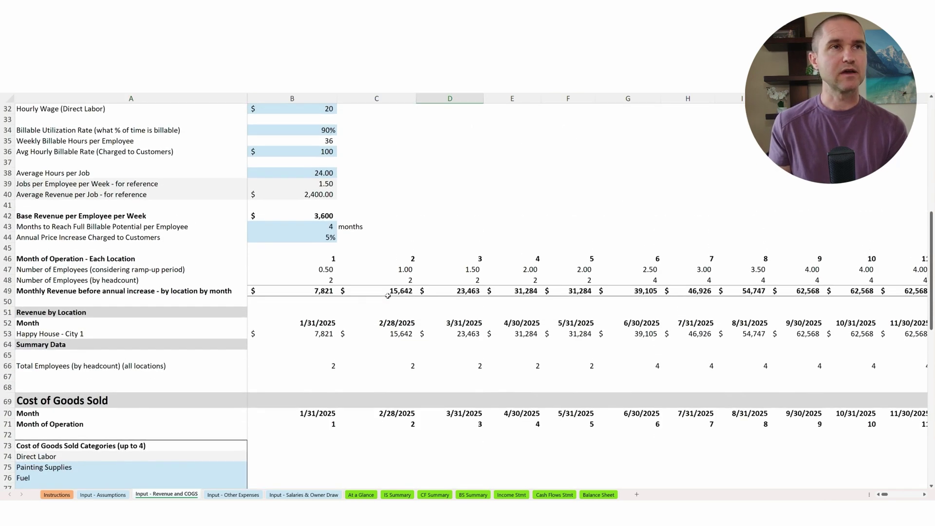
click(313, 151)
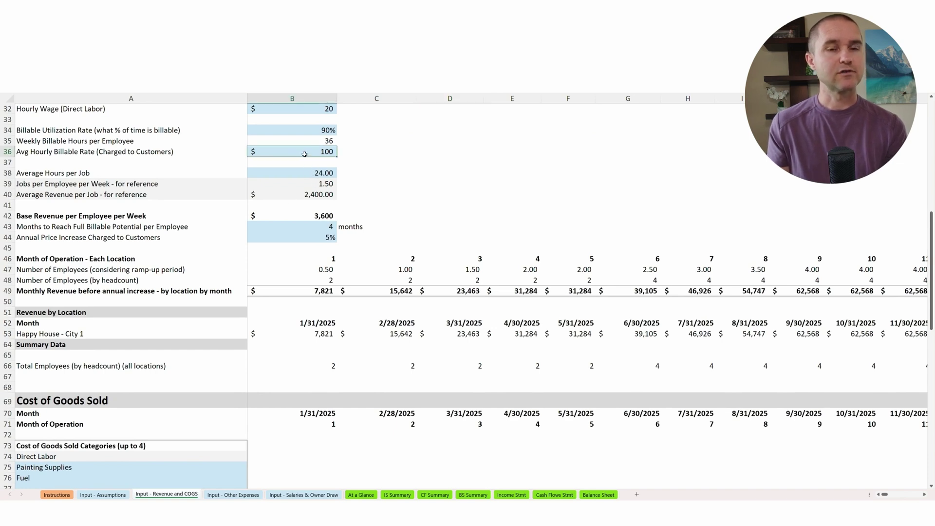
click(302, 173)
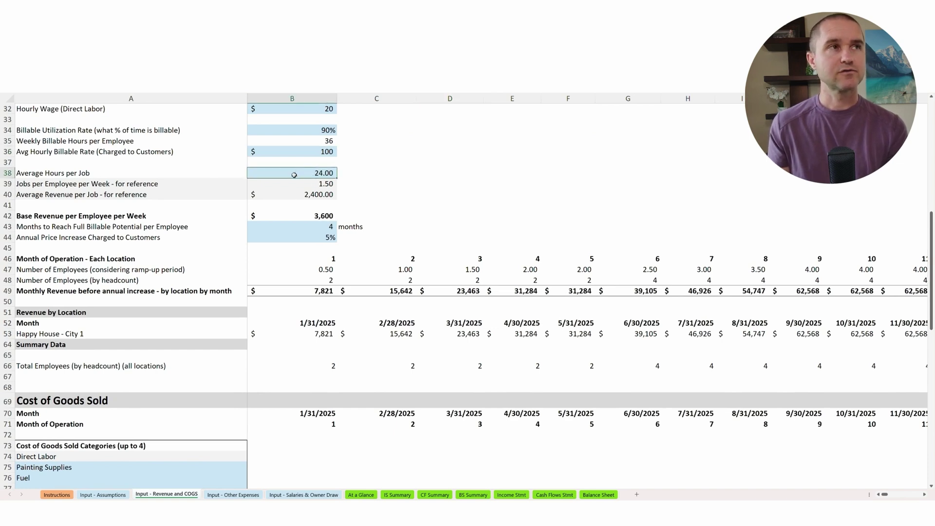
click(299, 194)
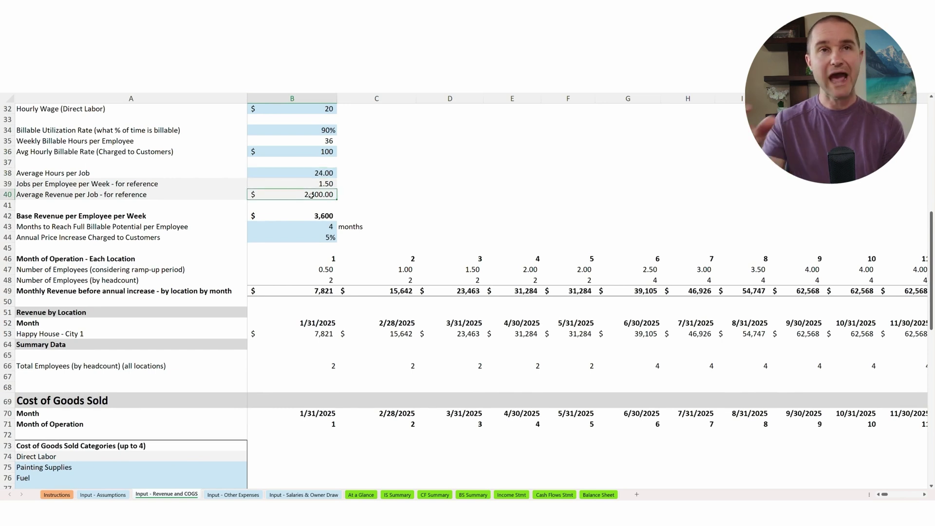
scroll(310, 195, down, 10)
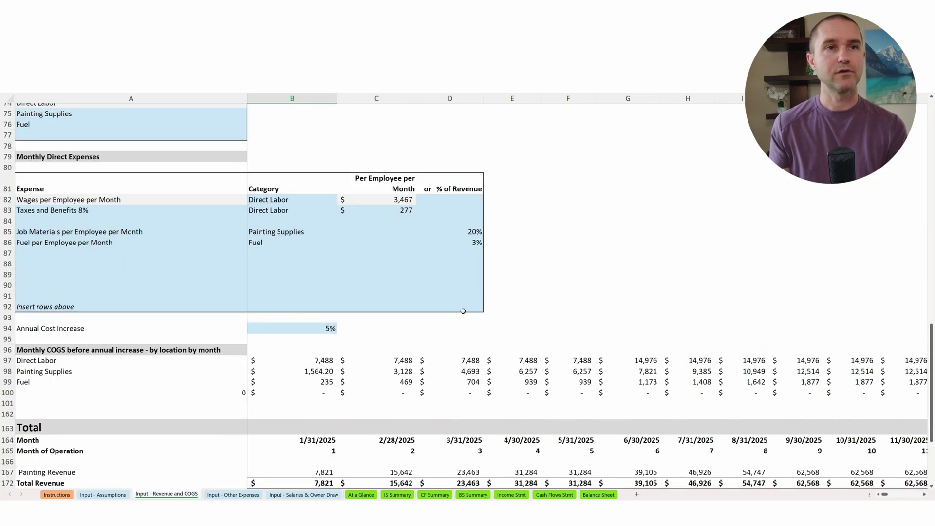
Check the percent-of-revenue inputs for job materials and fuel in the monthly direct expenses
click(459, 230)
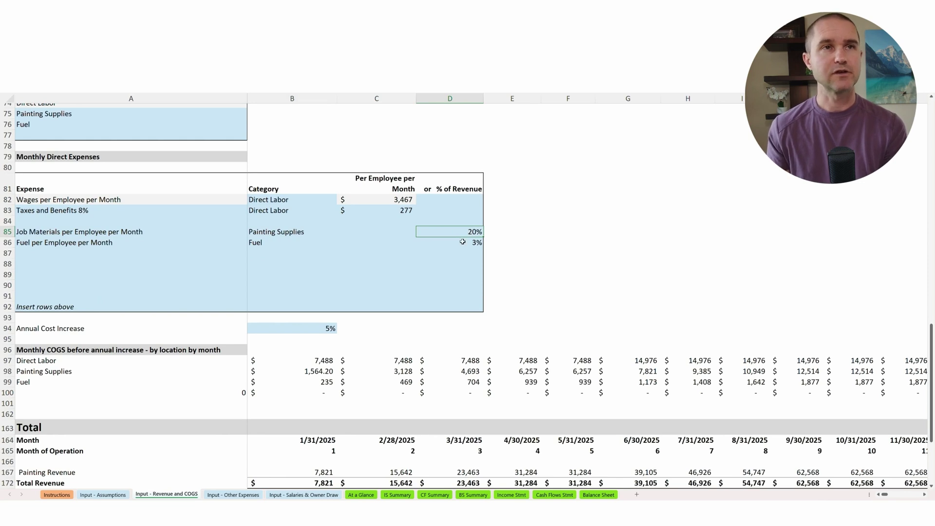
click(112, 244)
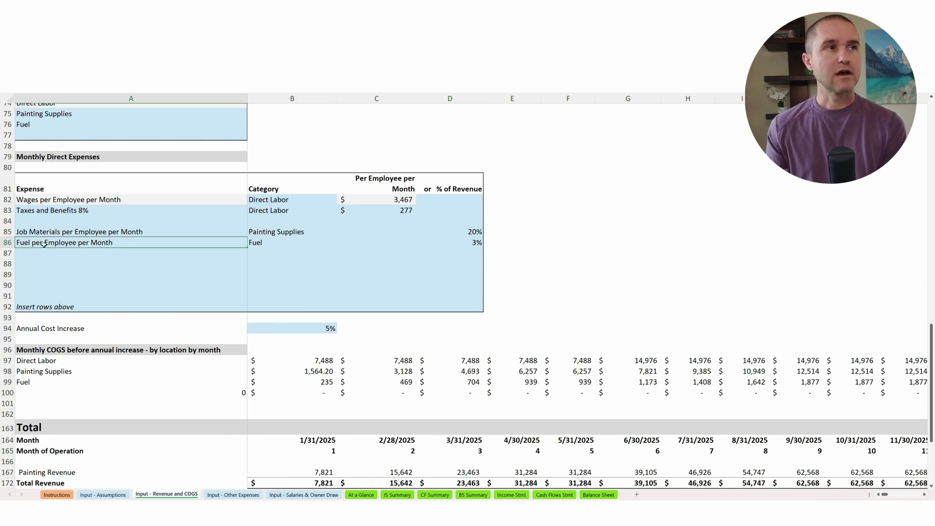
click(470, 243)
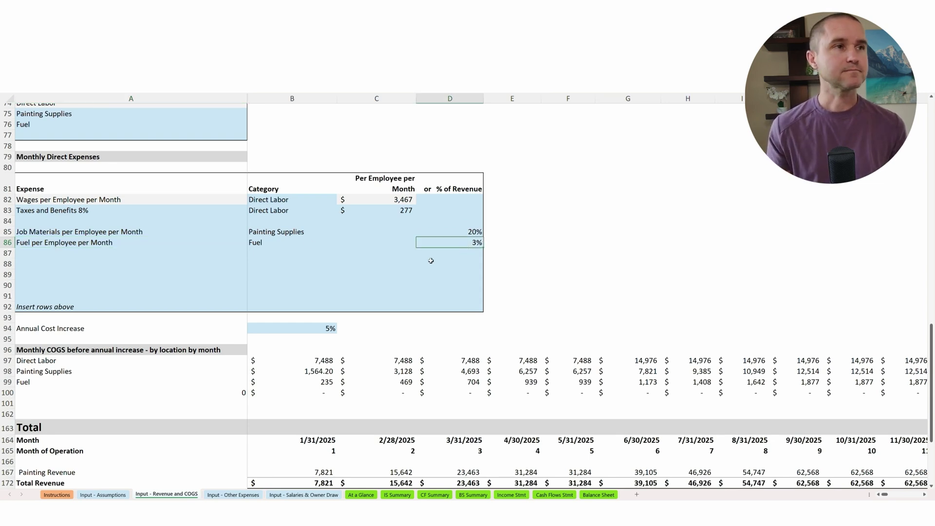
Set the Annual Cost Increase to 3% and look over the monthly revenue and Cost of Goods Sold totals
click(294, 327)
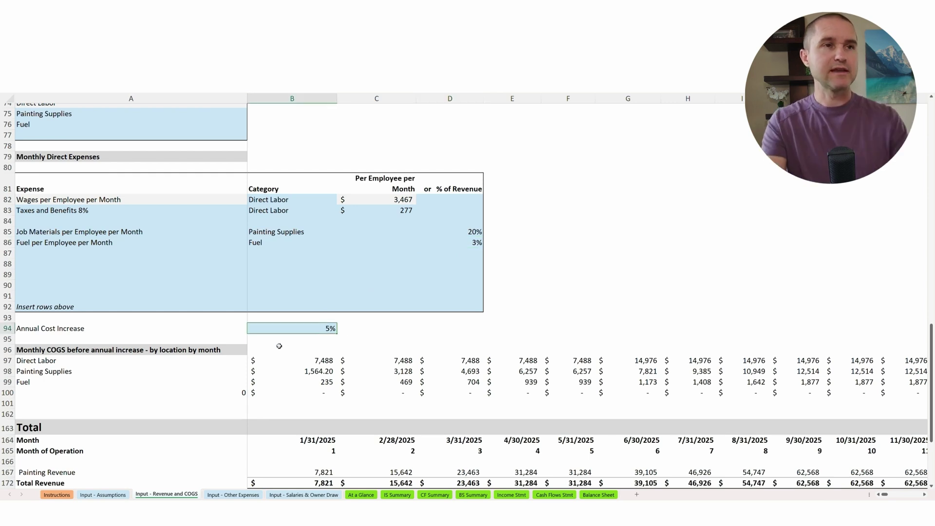
text(3)
key(Return)
scroll(368, 340, down, 3)
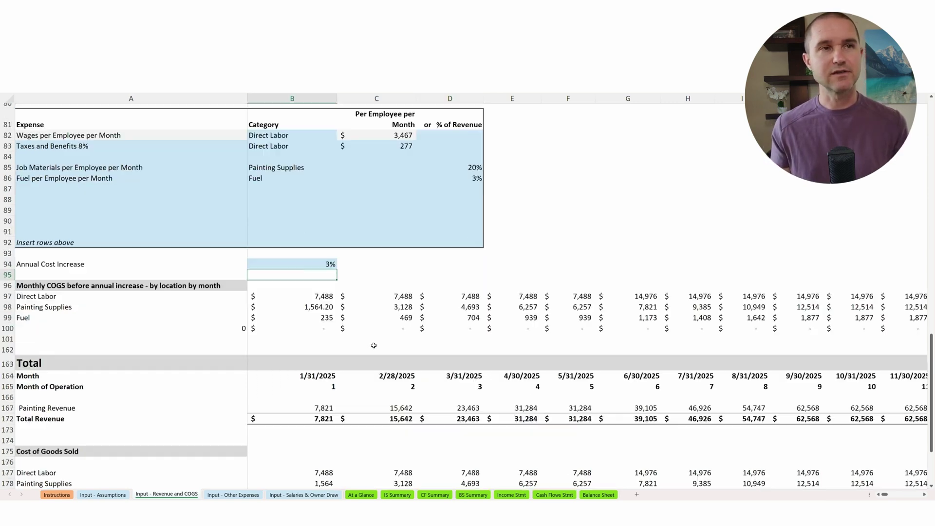
scroll(373, 345, down, 3)
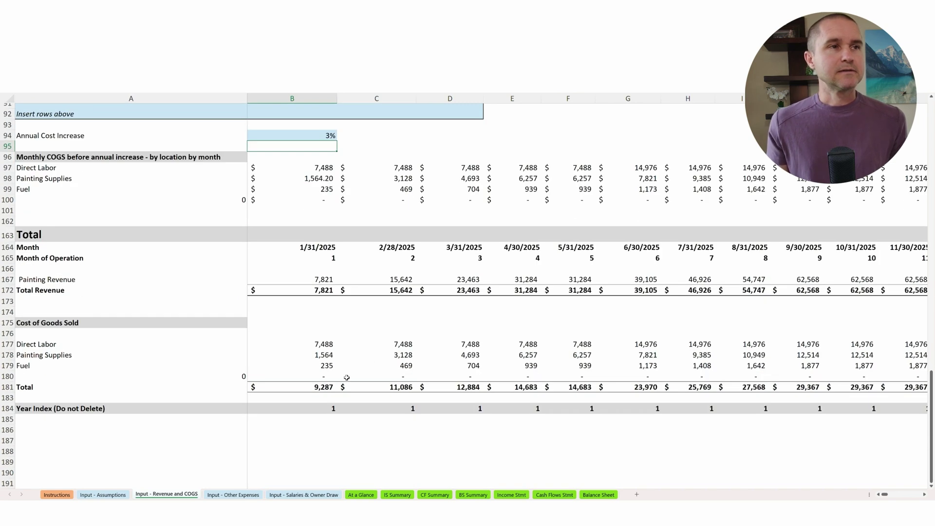
Open the Input - Other Expenses sheet and examine the category choices for Advertising alongside the Expense Categories list
click(243, 495)
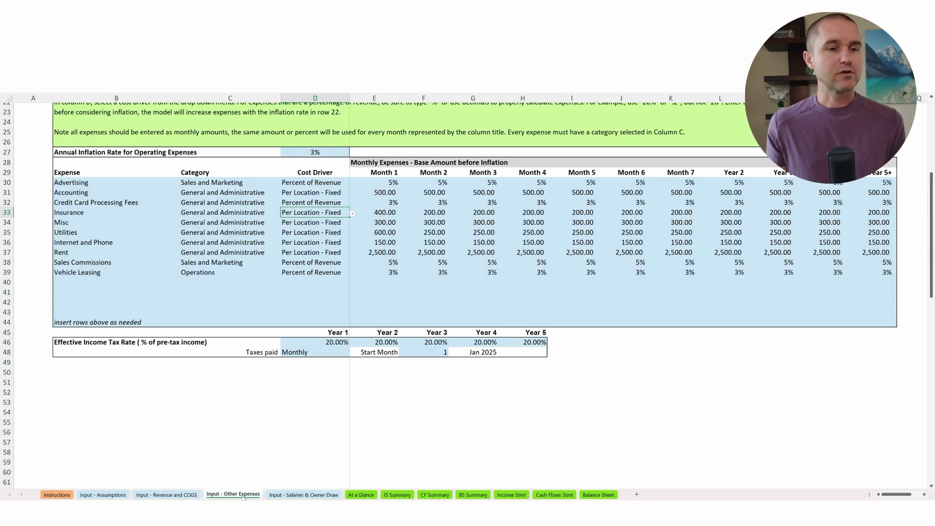
scroll(287, 346, down, 2)
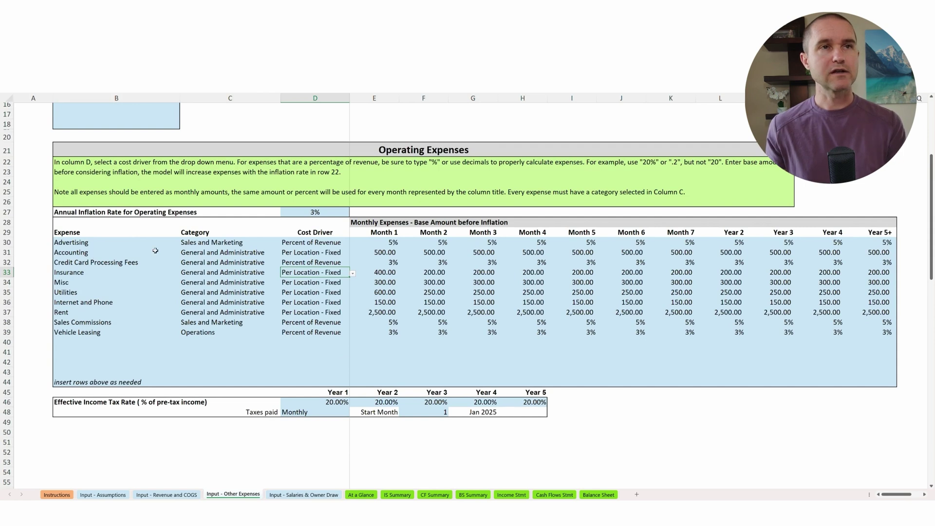
click(242, 244)
click(283, 247)
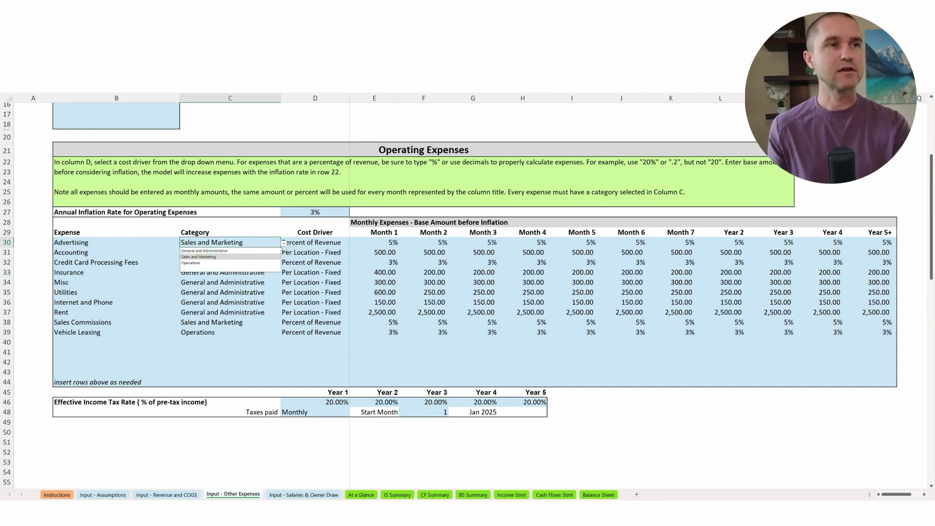
click(239, 222)
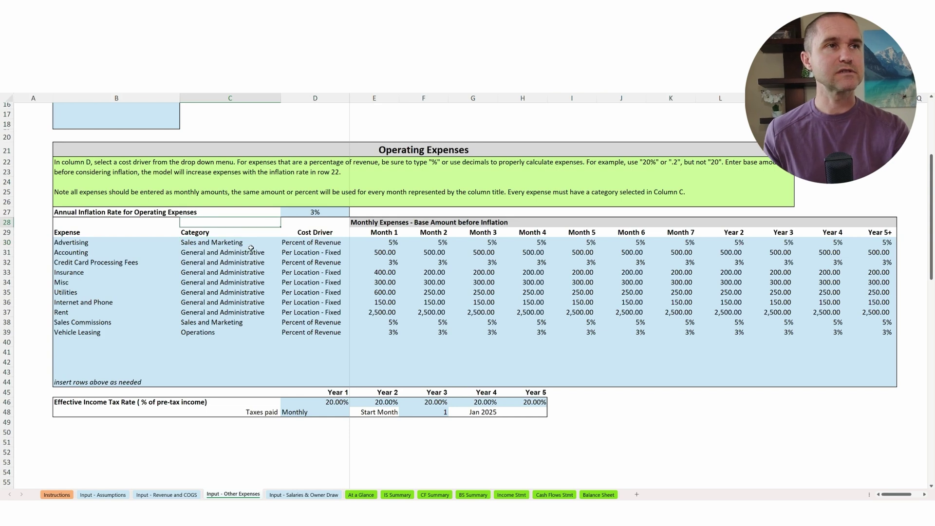
scroll(130, 160, up, 4)
scroll(131, 161, up, 3)
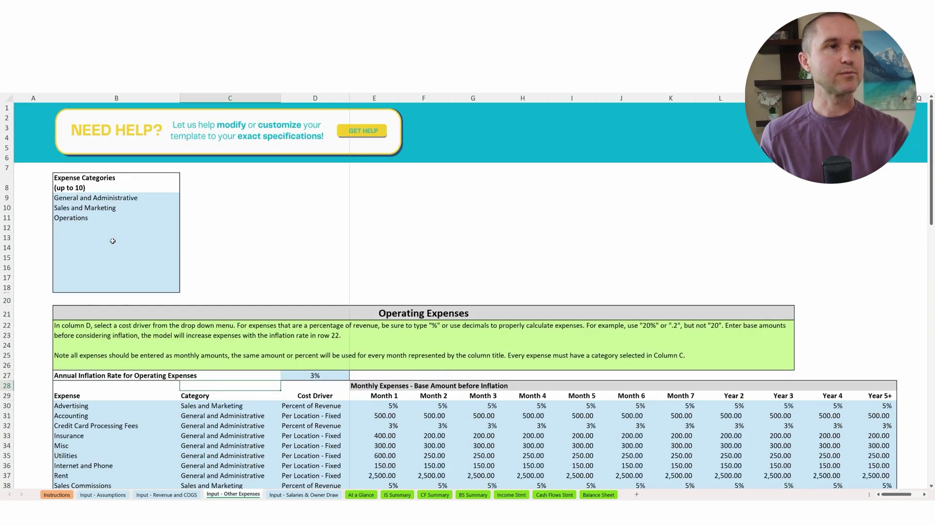
scroll(229, 356, down, 6)
click(242, 314)
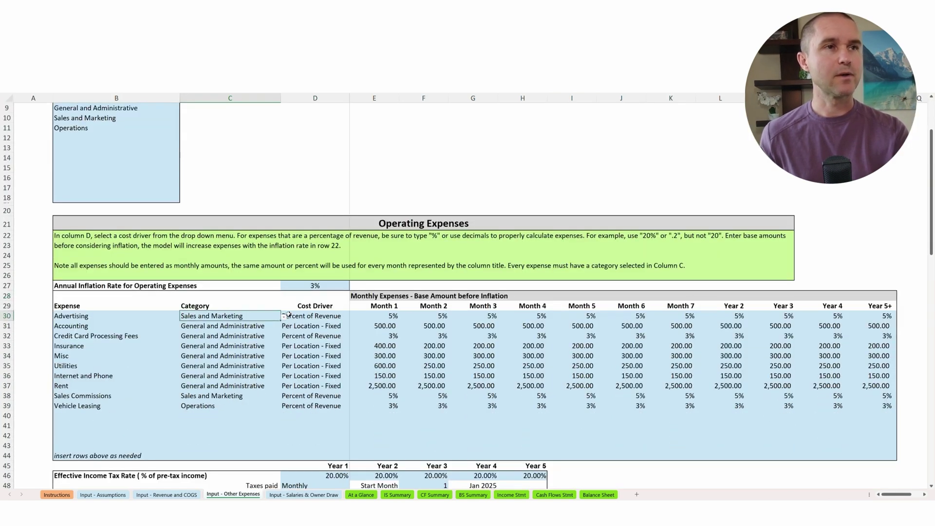
click(284, 316)
click(284, 319)
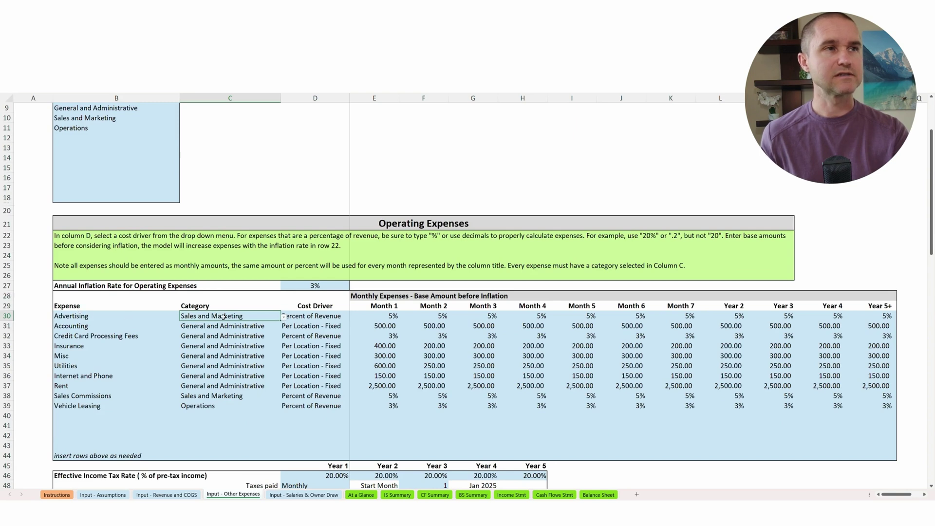
Review the cost driver options for Advertising and select Percent of Revenue
click(323, 318)
click(354, 317)
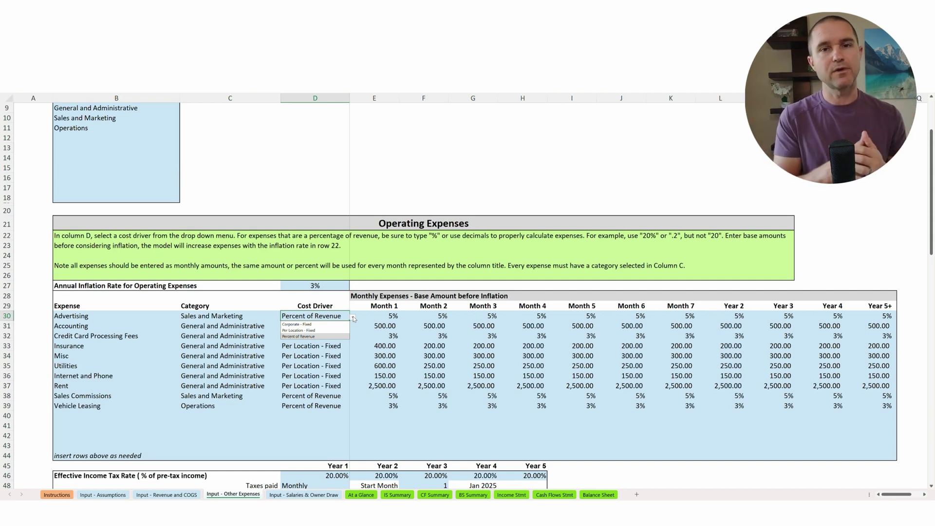
click(303, 337)
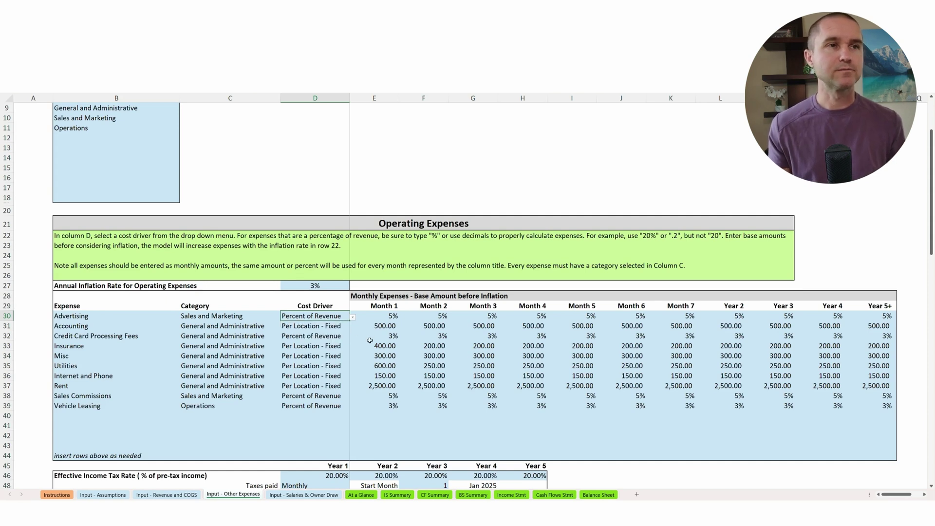
Check the Accounting cost driver and the Month 1 inputs for Rent, Sales Commissions and Vehicle Leasing
click(316, 326)
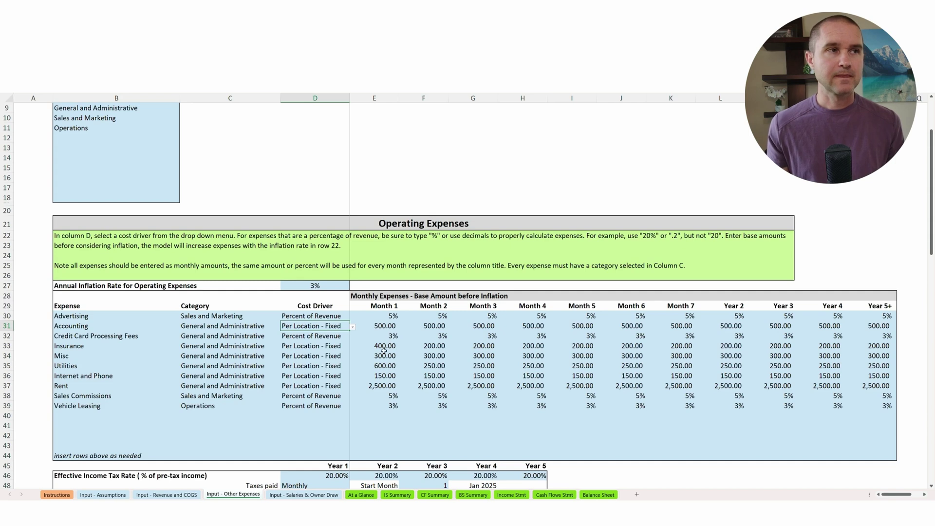
click(379, 387)
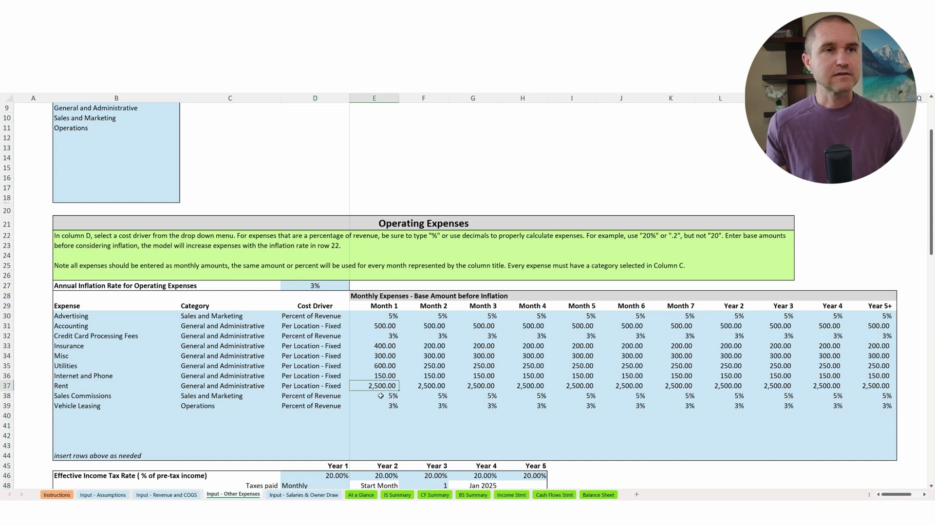
click(380, 398)
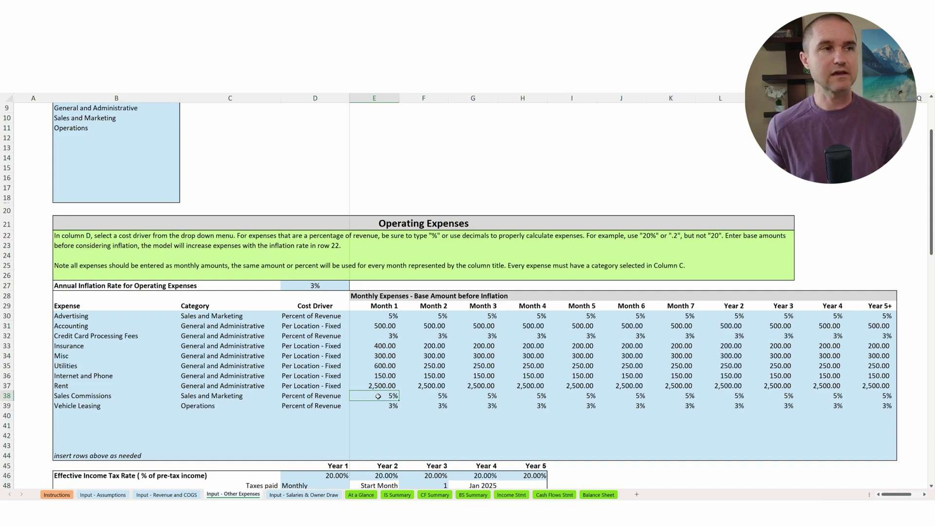
click(383, 404)
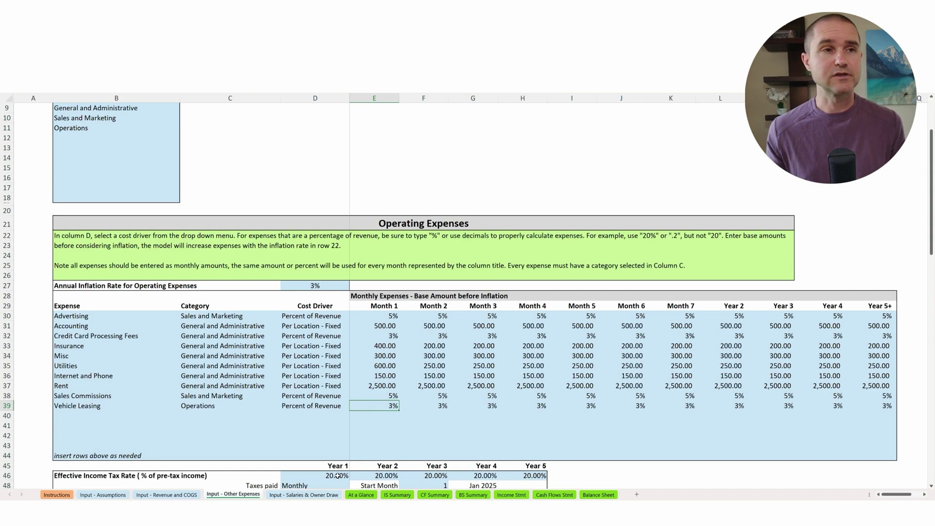
Open the Input - Salaries & Owner Draw sheet and review the Owner's annual compensation, employer taxes, benefits and starting month
click(301, 495)
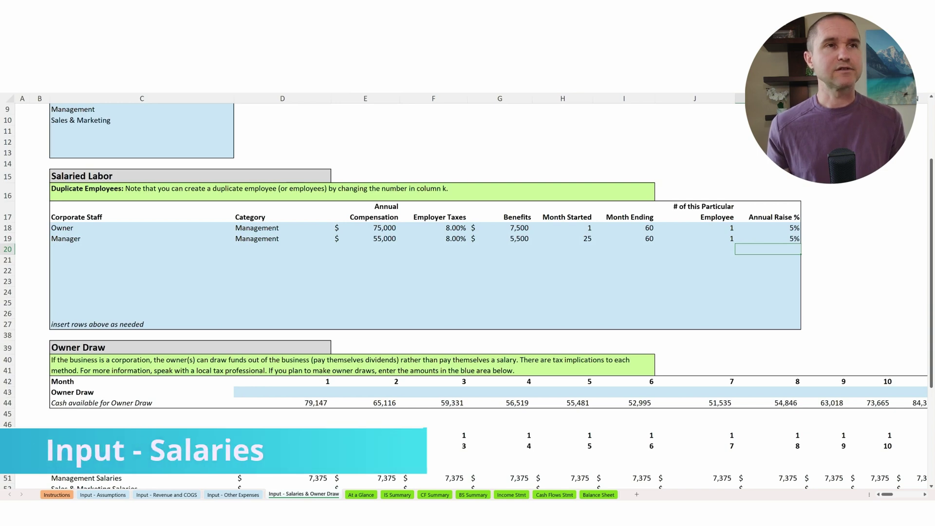
scroll(281, 434, up, 3)
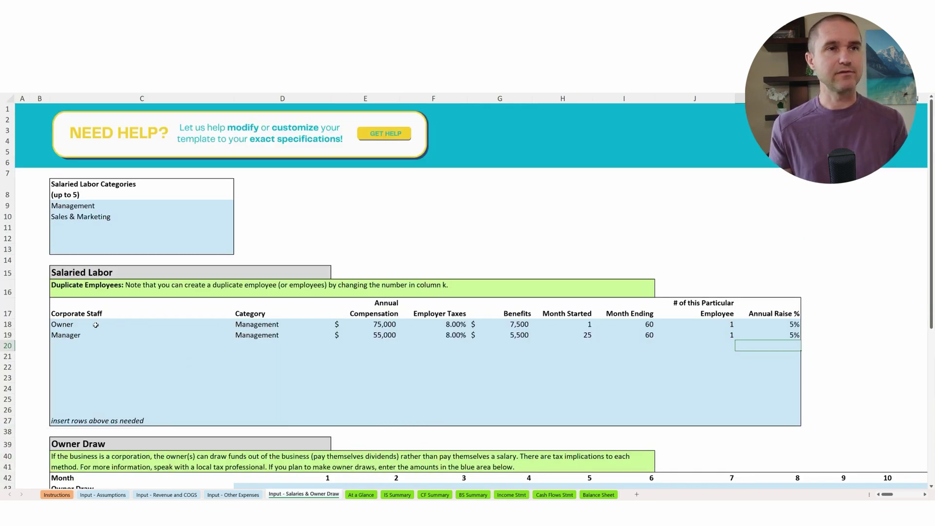
click(380, 324)
click(448, 323)
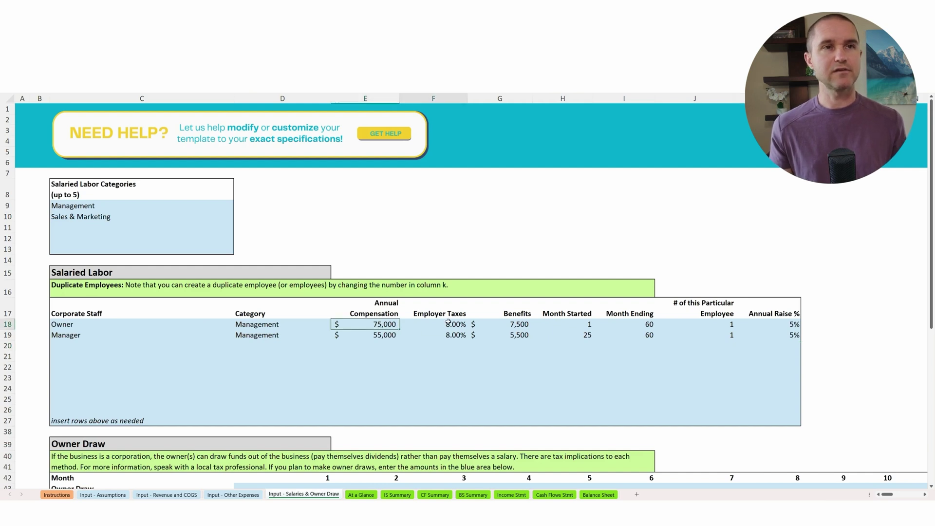
click(515, 323)
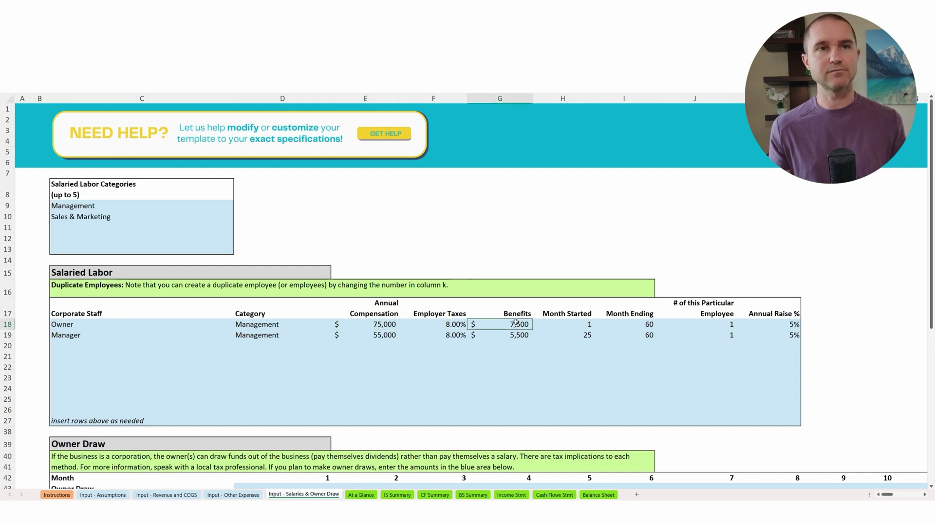
click(578, 324)
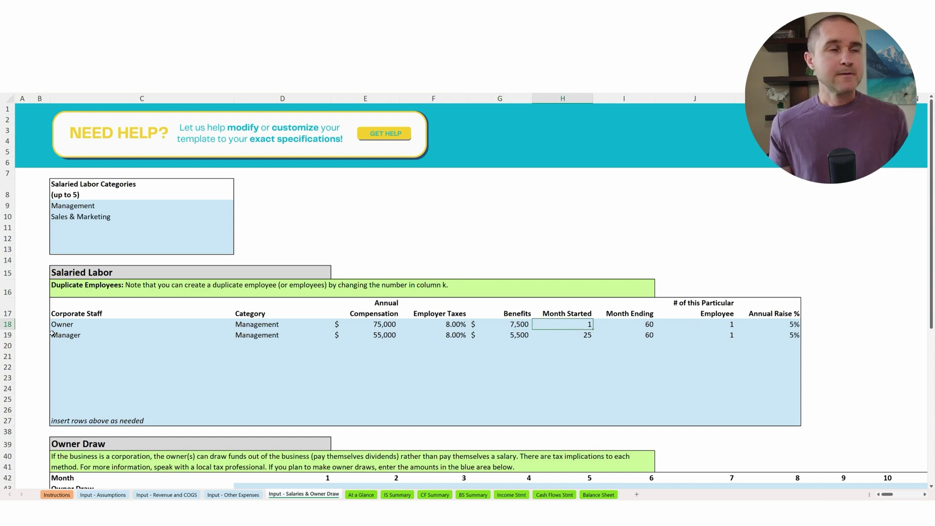
Review the Owner's employee count and the Manager's annual compensation and starting month in the Salaried Labor table
click(724, 325)
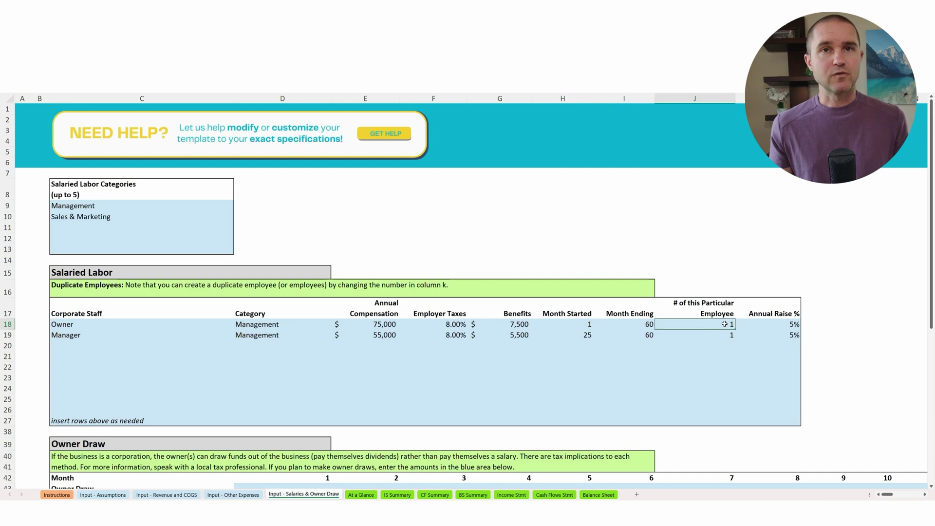
click(85, 332)
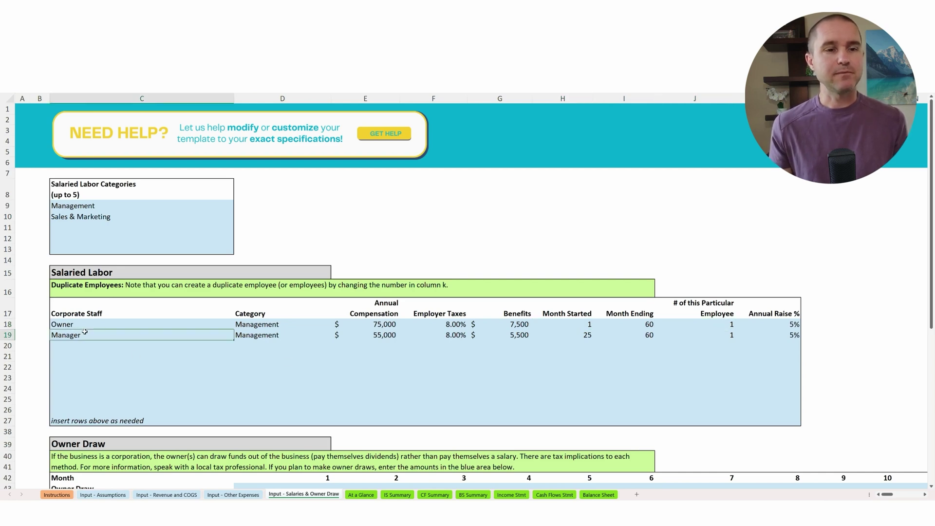
click(377, 336)
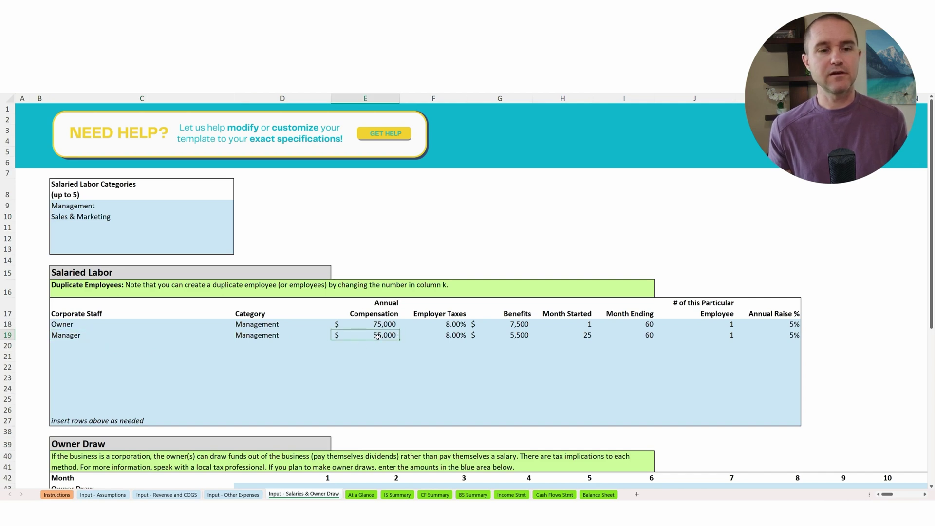
click(583, 336)
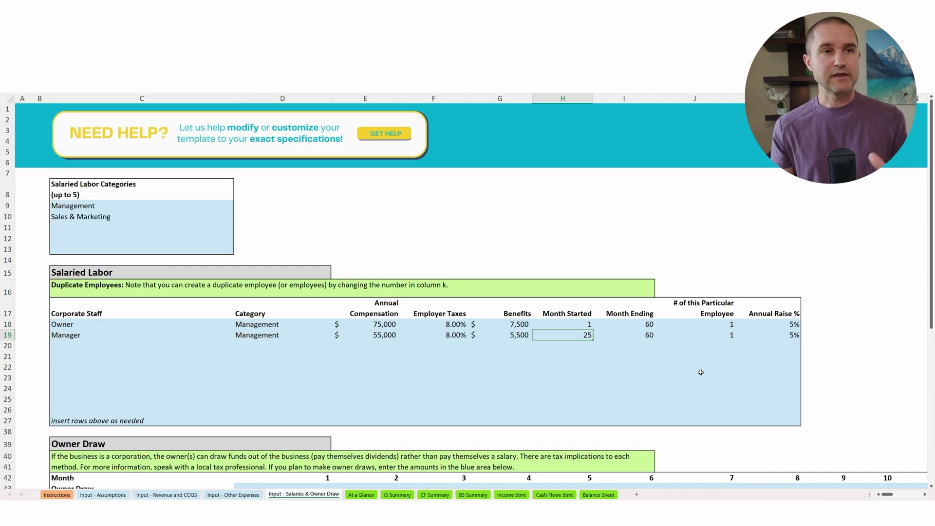
Check the 2025 net income on the At a Glance sheet and switch to the other open Painting Business Projection workbook
click(356, 496)
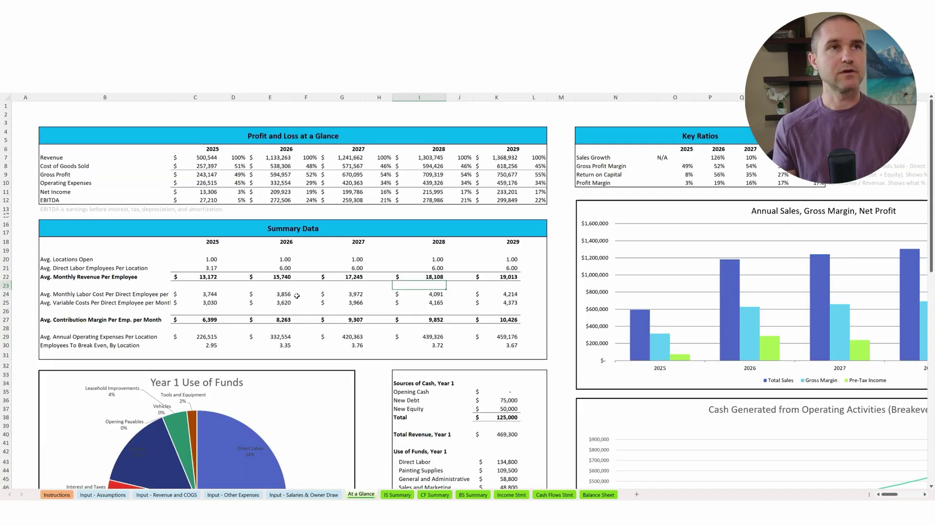
click(206, 192)
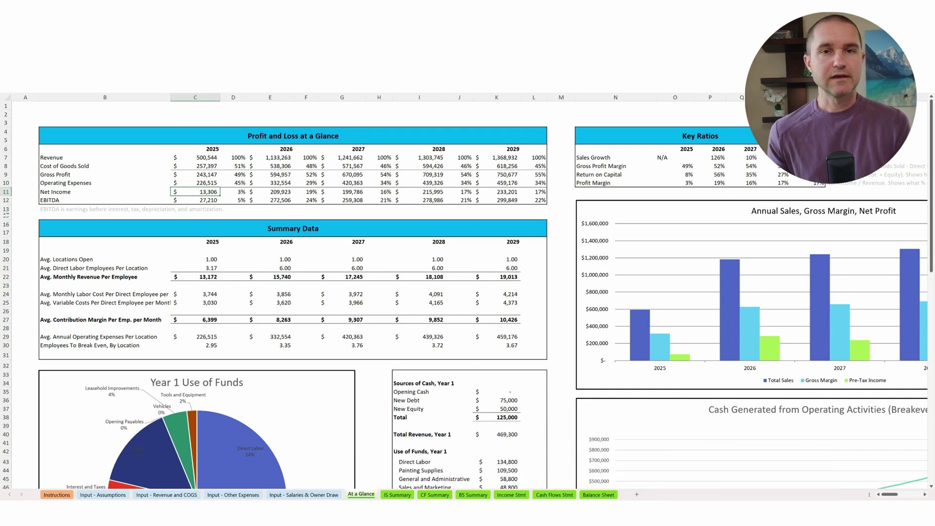
mouse_move(565, 511)
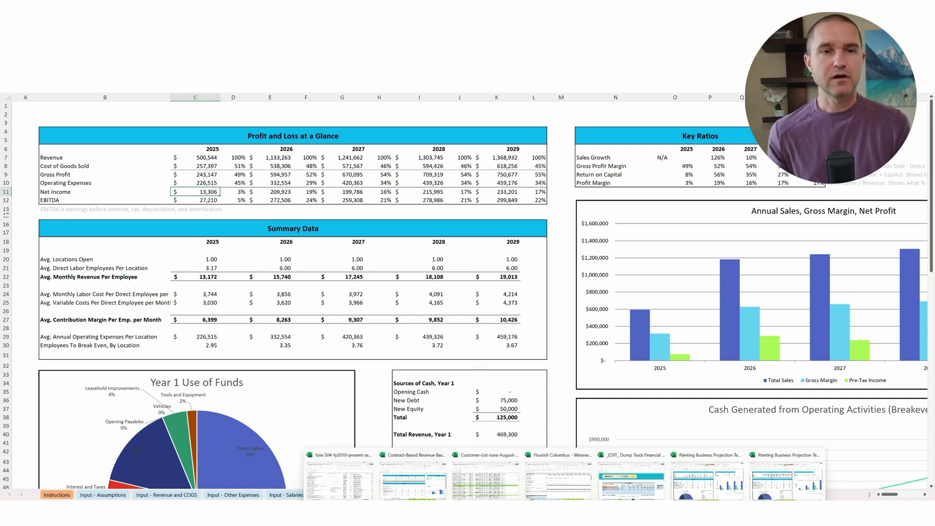
click(767, 480)
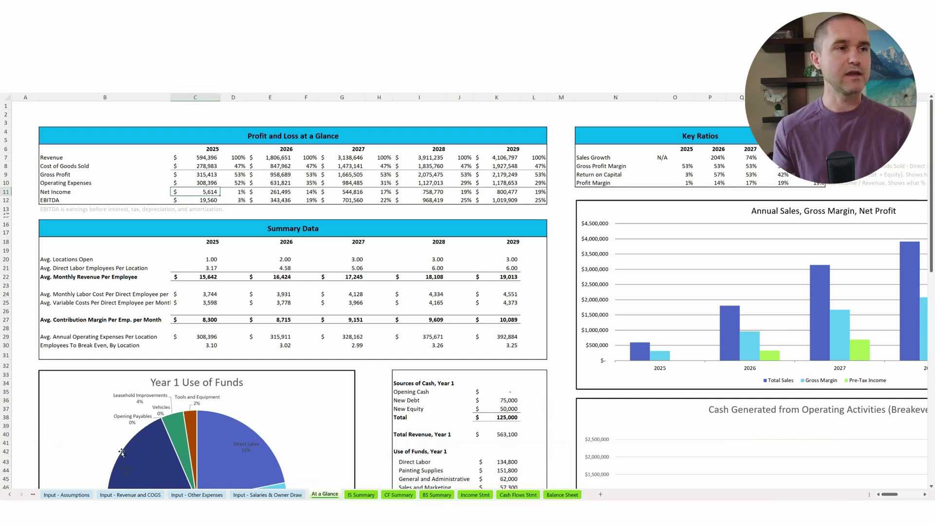
Open the Input - Assumptions sheet and review the opening months of Location 2 and Location 3
click(64, 494)
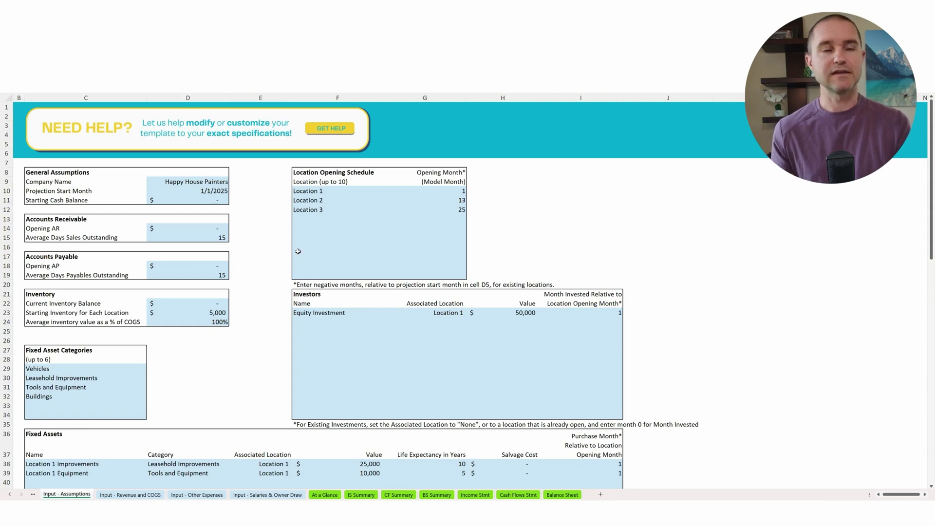
click(304, 202)
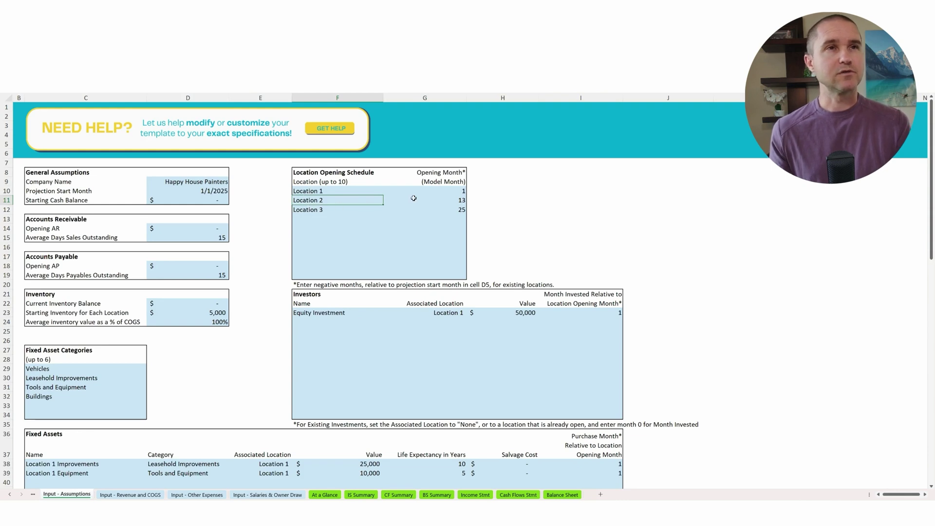
click(456, 199)
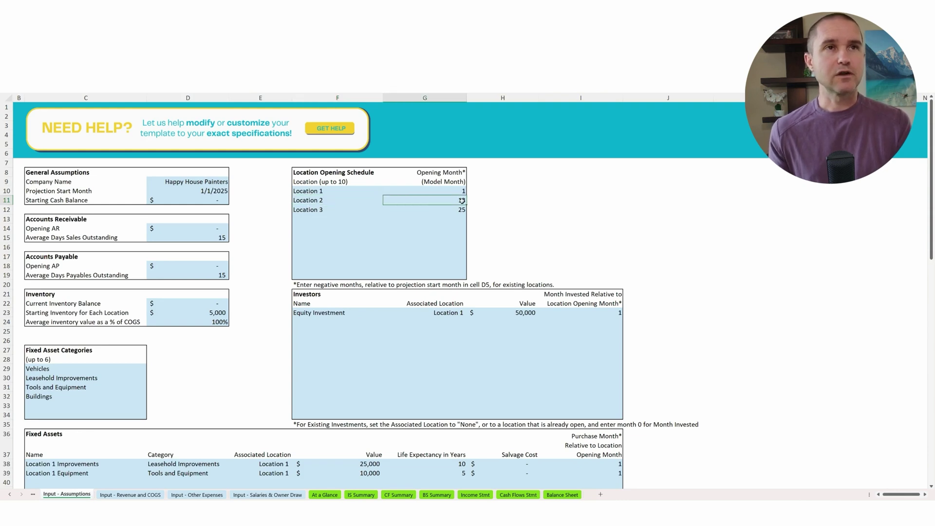
click(456, 208)
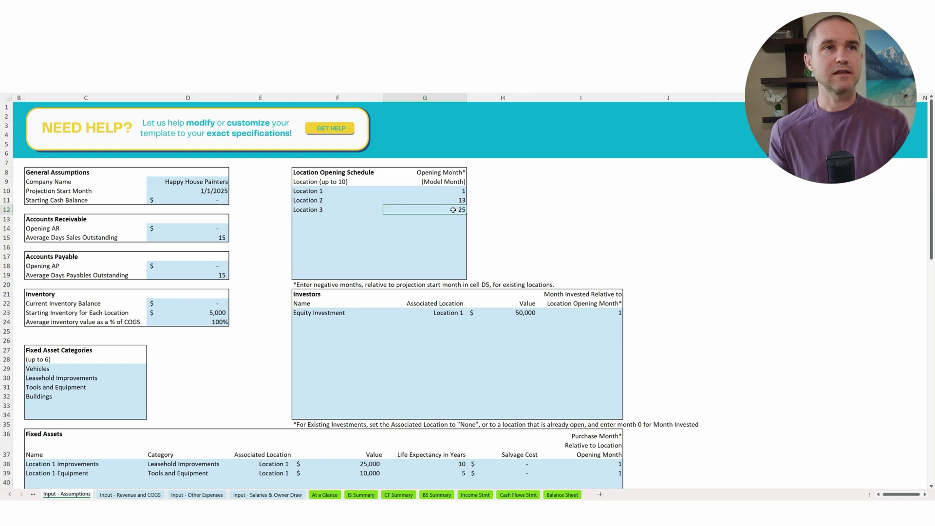
Check the associated location choices for the Equity Investment in the Investors table
scroll(408, 333, down, 1)
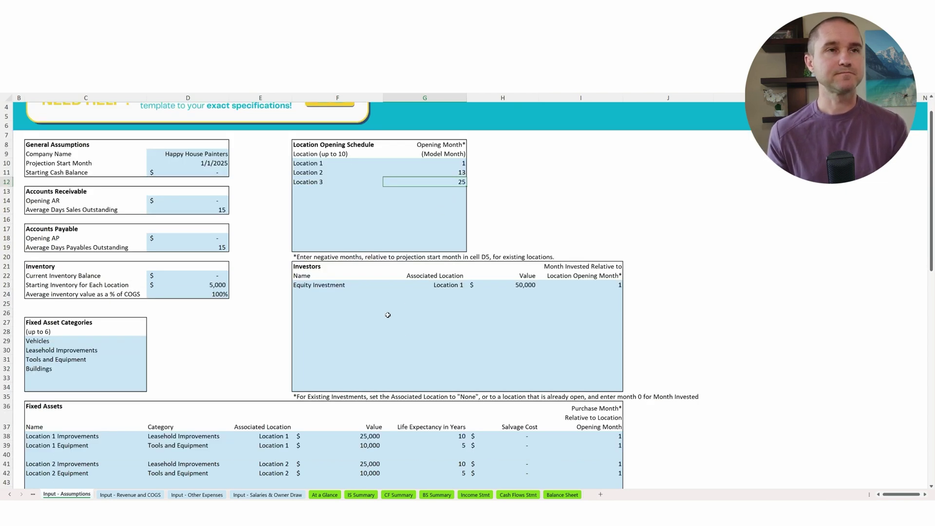
click(455, 287)
click(471, 287)
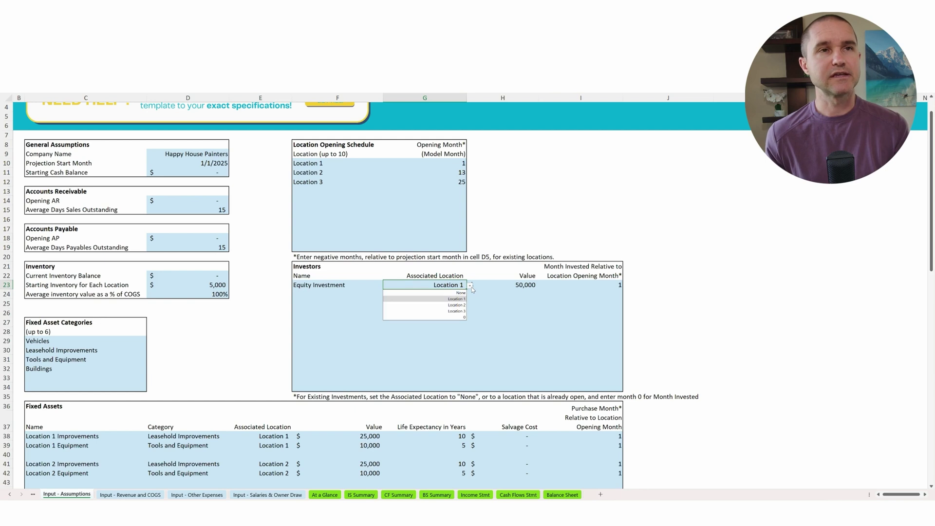
click(470, 287)
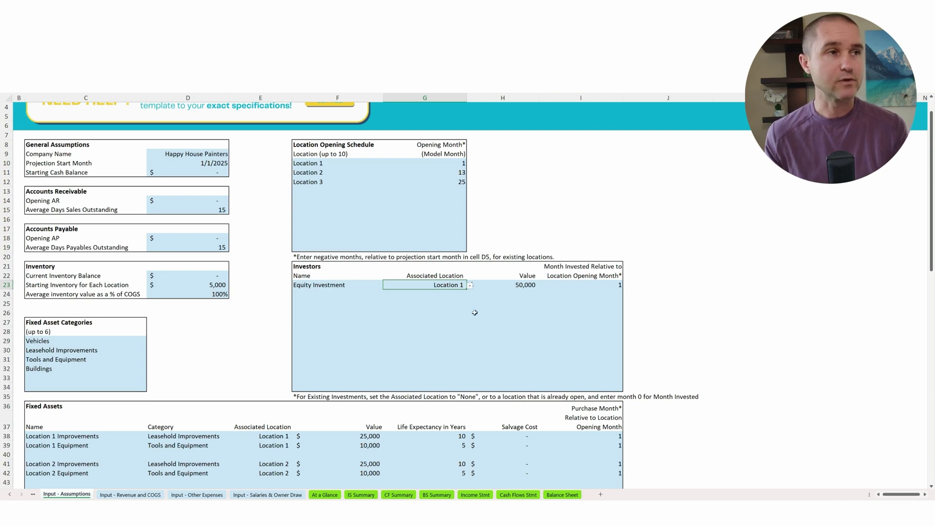
Examine the relative purchase month column in Fixed Assets and the associated location of Location 2 Improvements
scroll(475, 312, down, 4)
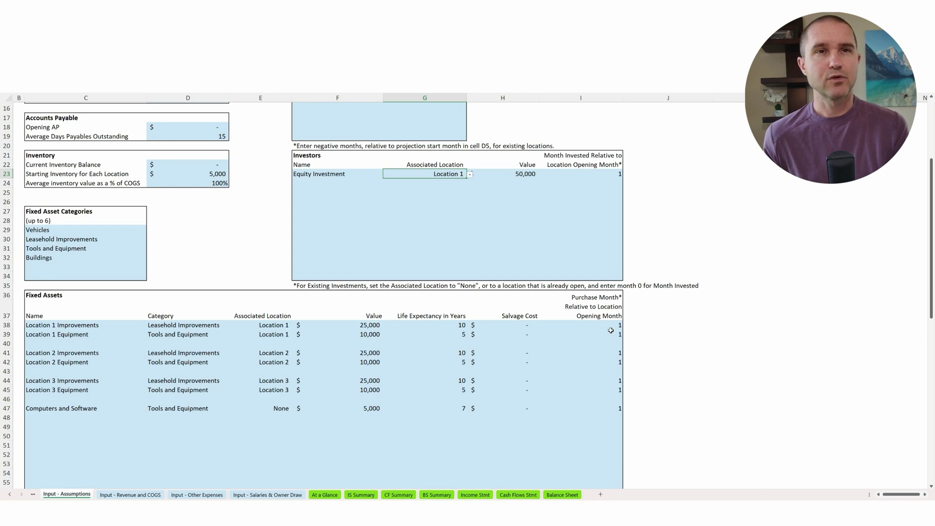
click(595, 306)
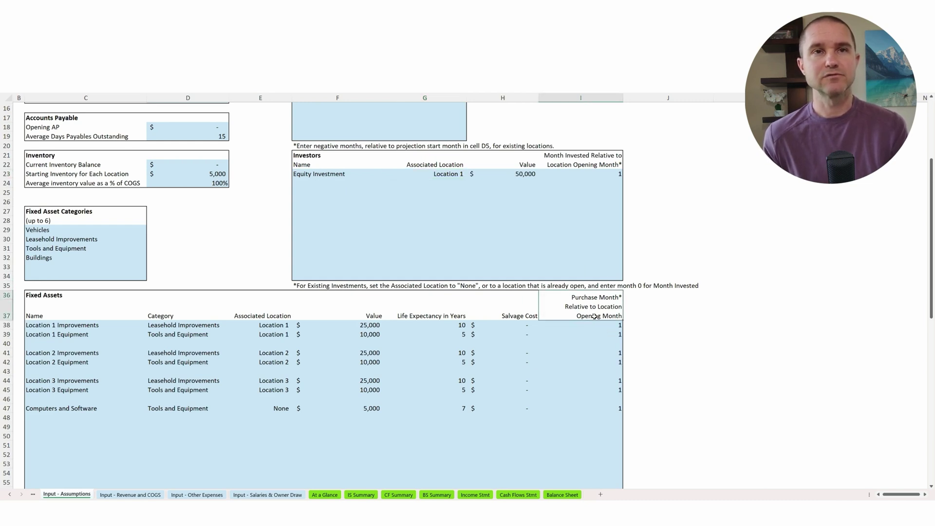
click(615, 354)
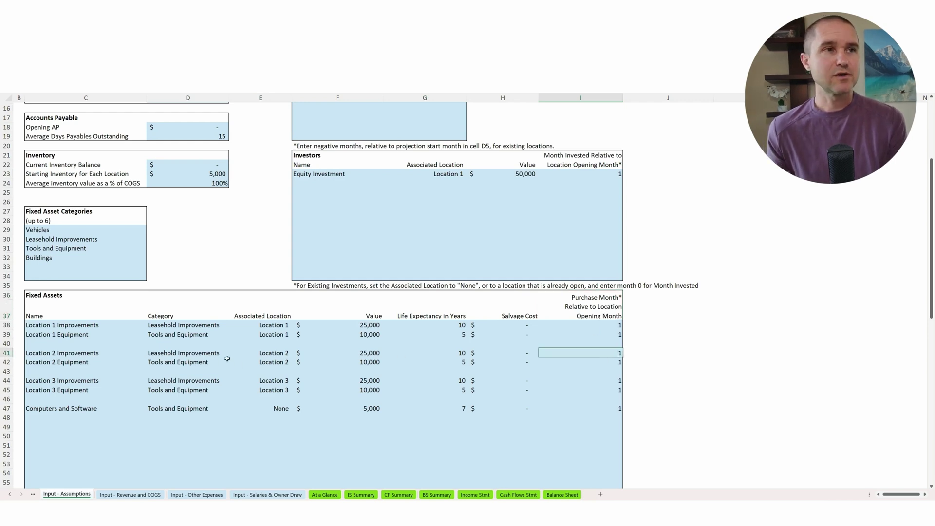
click(273, 352)
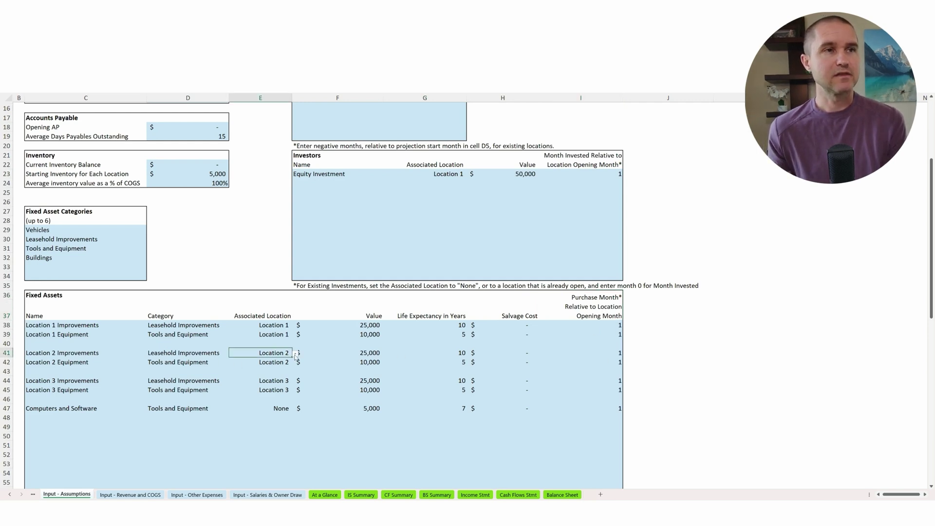
click(295, 356)
click(295, 356)
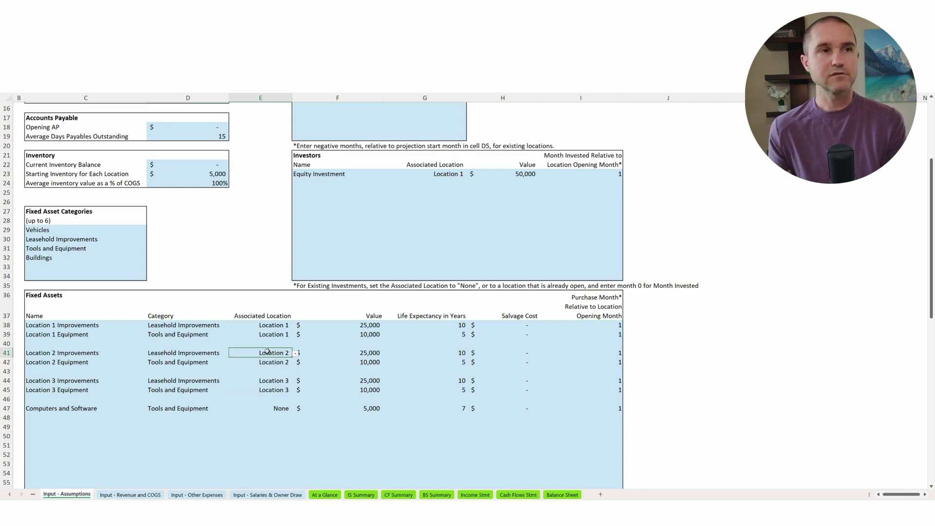
Compare Location 2's opening month with the relative purchase months of Location 2 Improvements and Location 2 Equipment
scroll(360, 292, up, 4)
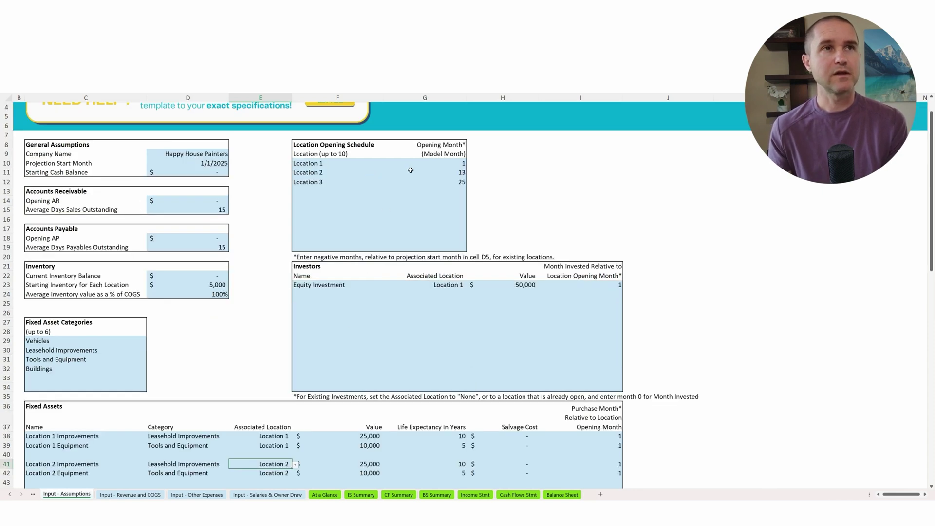
click(457, 172)
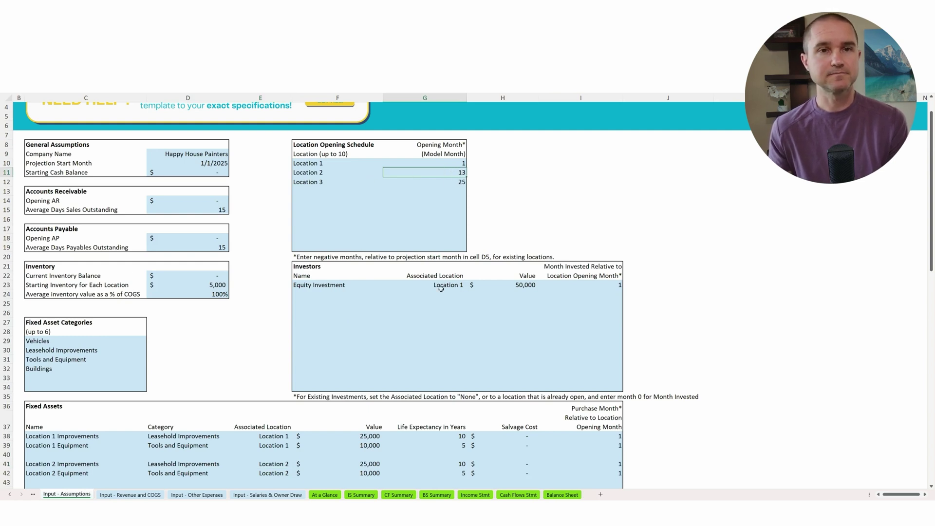
scroll(469, 397, down, 1)
click(617, 437)
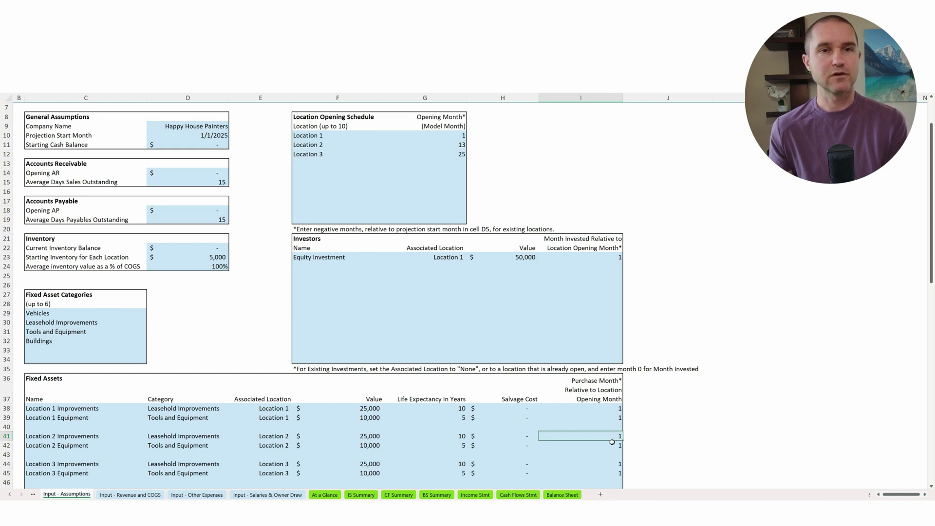
click(610, 446)
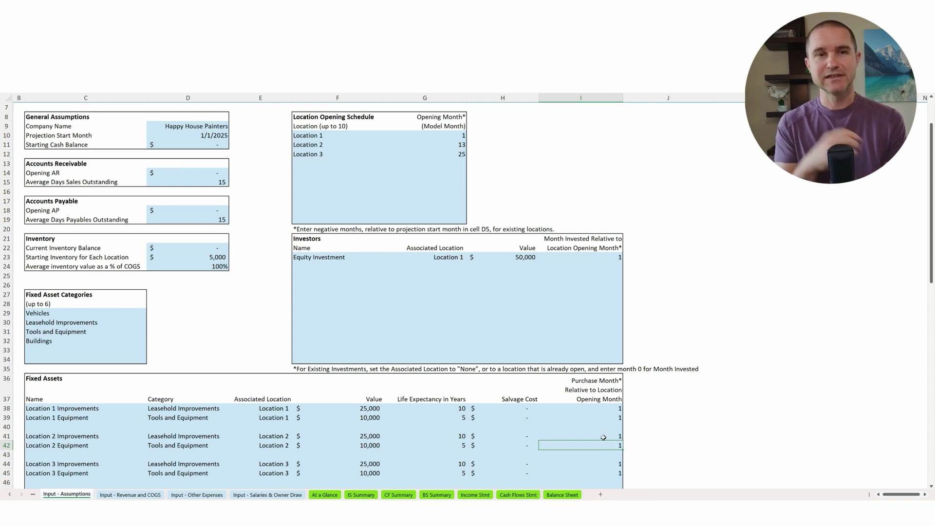
click(455, 143)
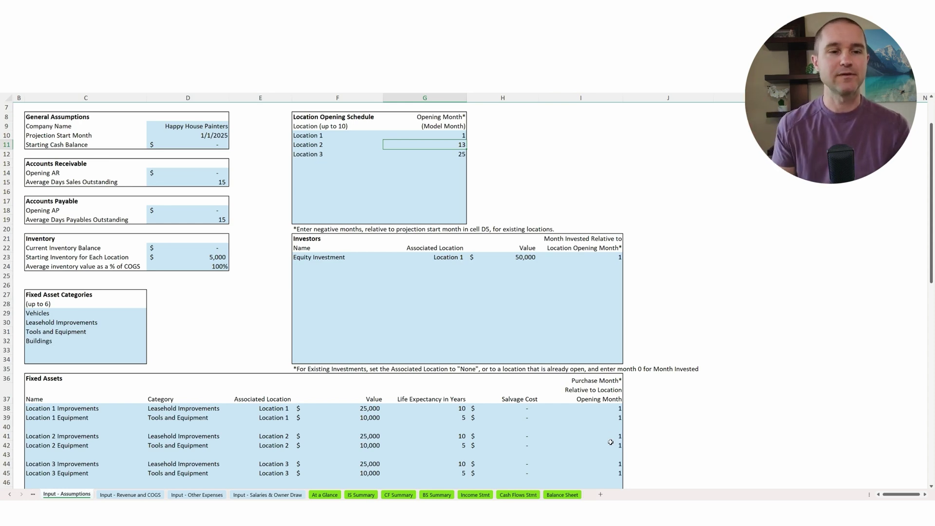
Review the Startup Loan's closing month and its associated location choices in the Loans table
scroll(636, 448, down, 8)
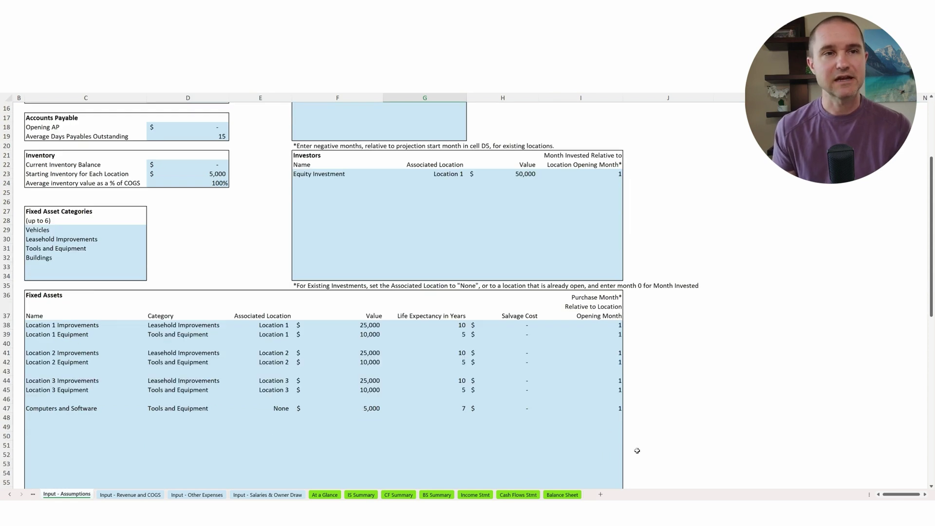
scroll(635, 450, down, 2)
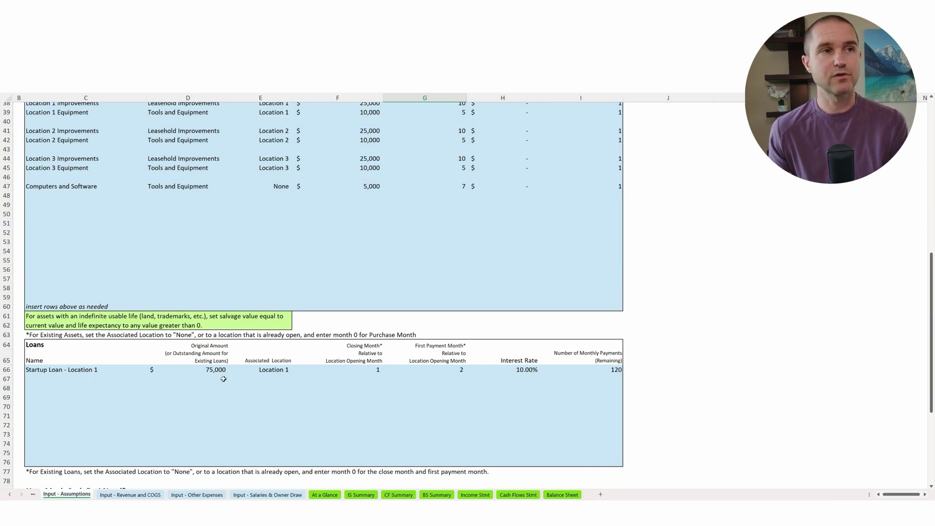
click(368, 370)
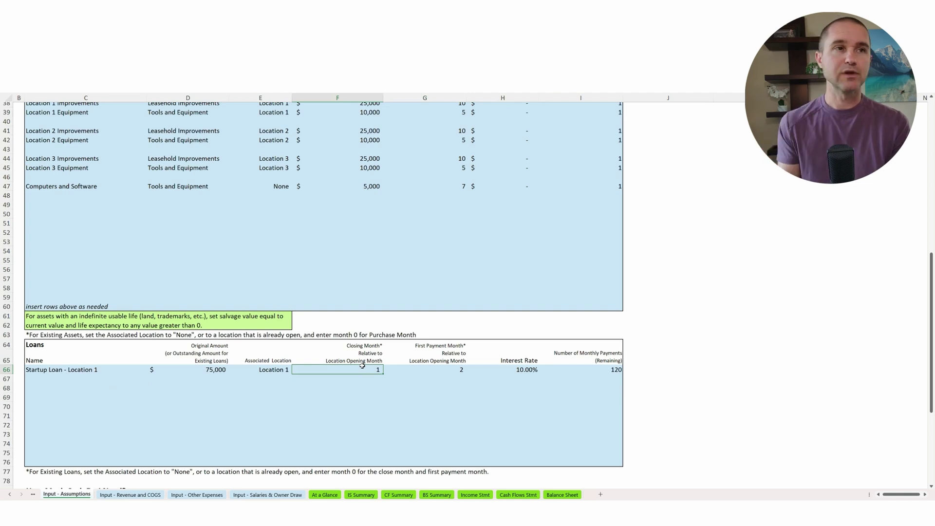
click(288, 370)
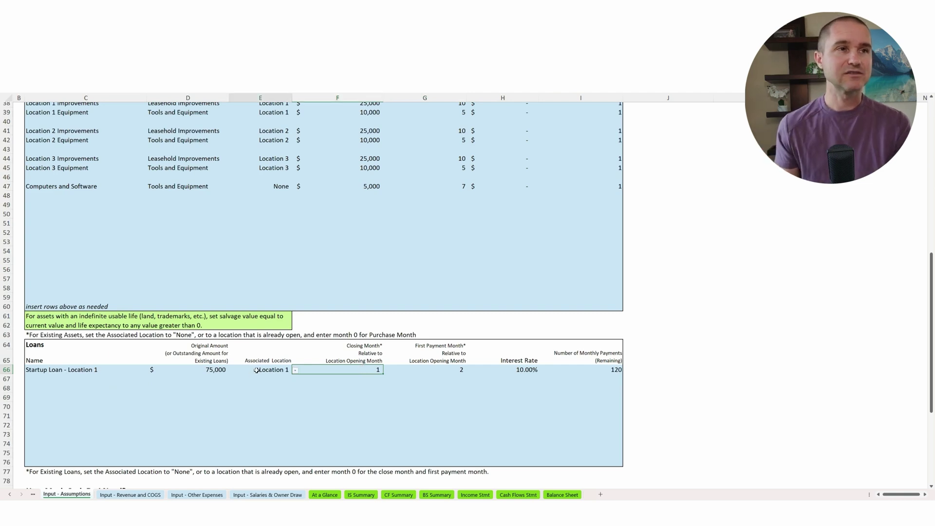
click(295, 370)
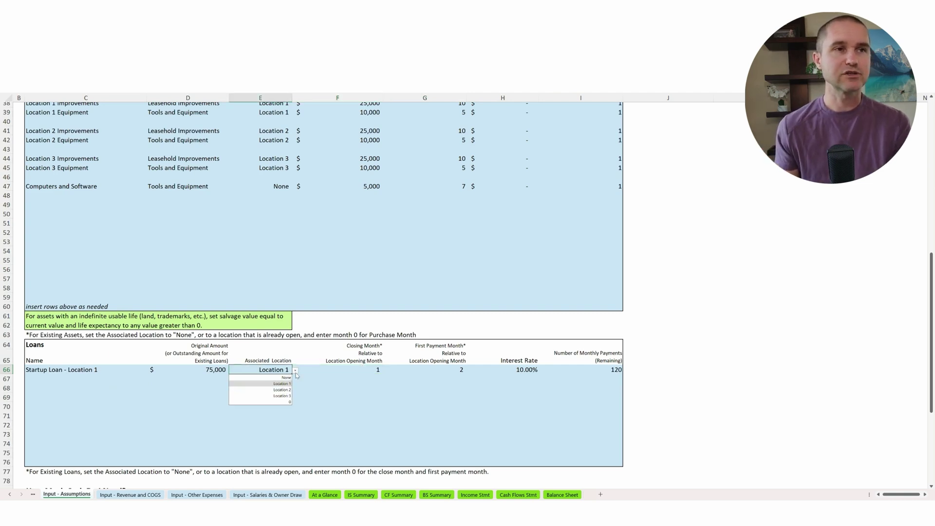
click(296, 371)
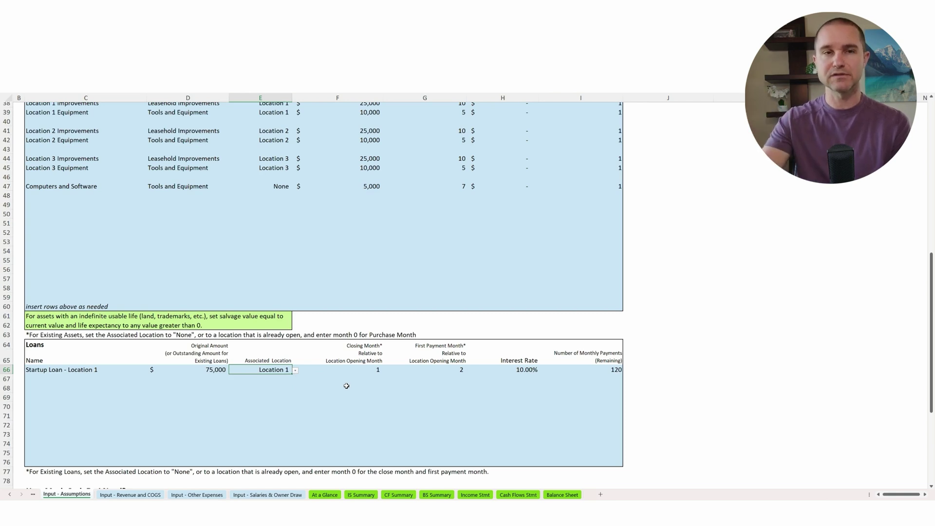
Examine the How Much Cash Do I Need? table for Location 1's cash sufficiency and Location 2's total cash available
scroll(342, 397, down, 4)
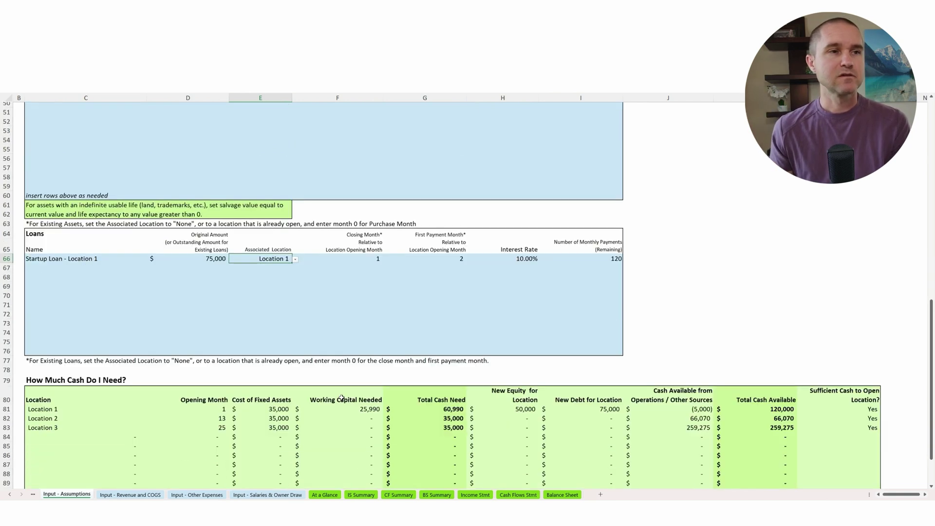
scroll(342, 398, down, 1)
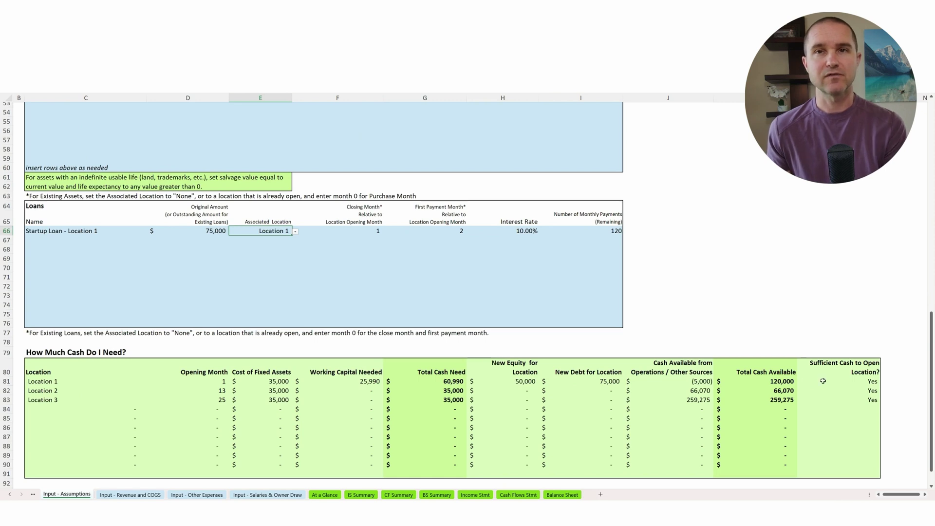
click(850, 383)
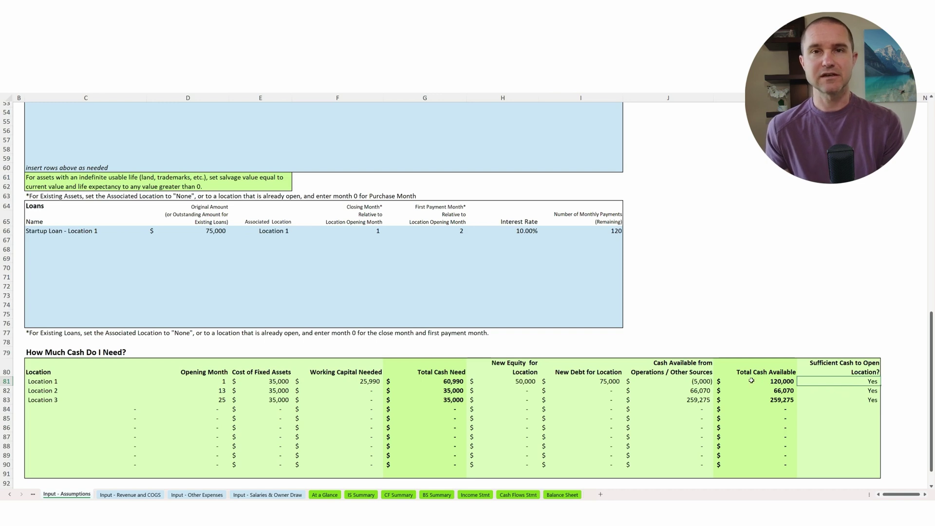
click(776, 392)
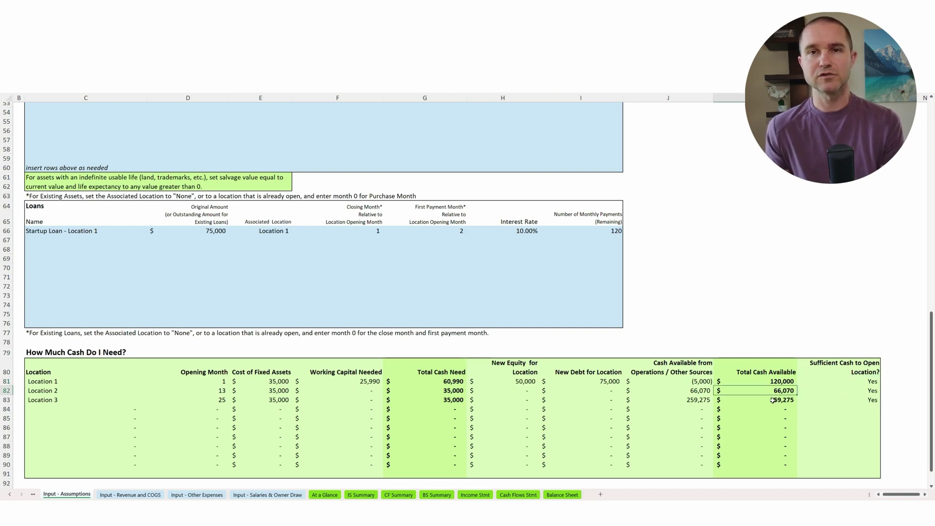
Check Location 3's total cash available and examine the per-location painter hiring plan's start months in Input - Revenue and COGS
click(773, 400)
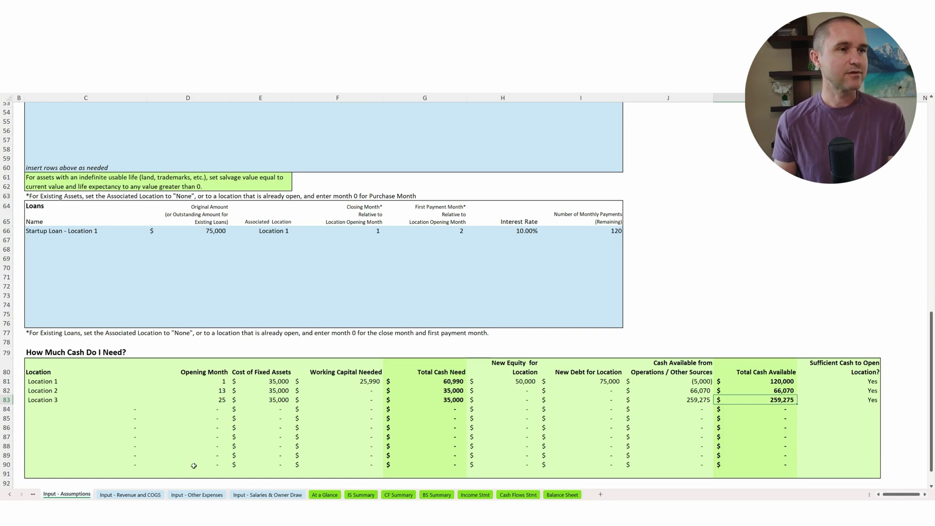
click(130, 495)
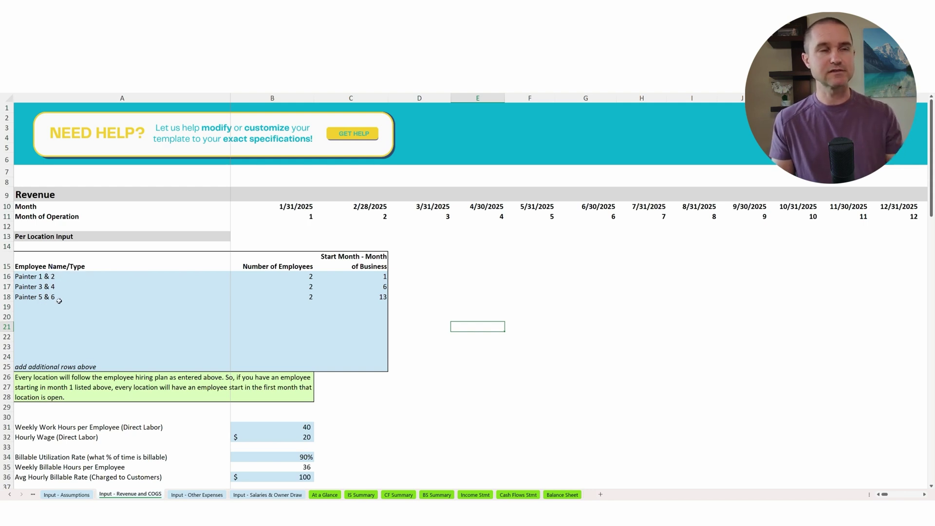
click(366, 276)
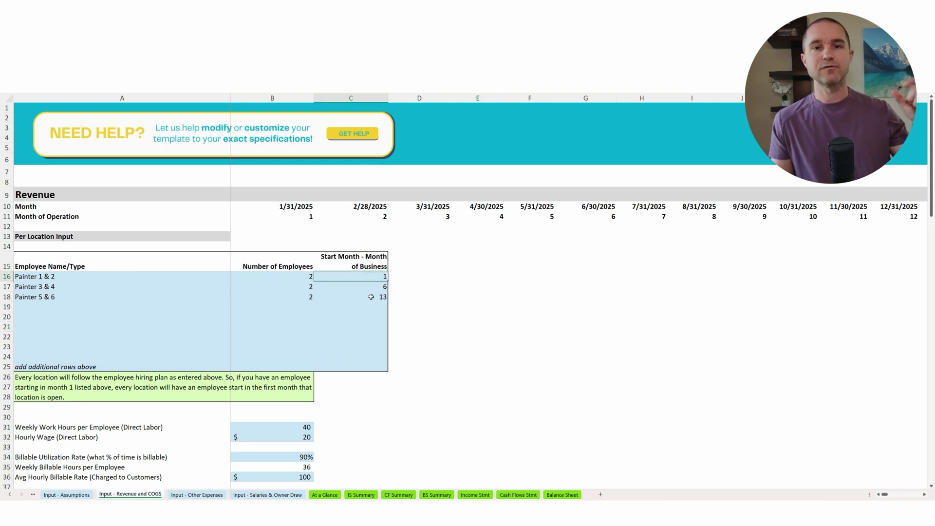
drag(99, 276, 363, 298)
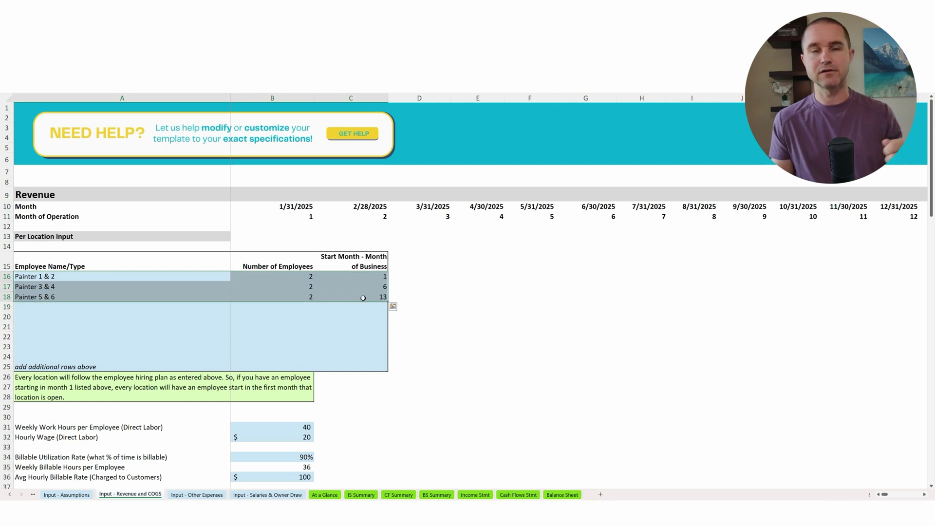
click(375, 276)
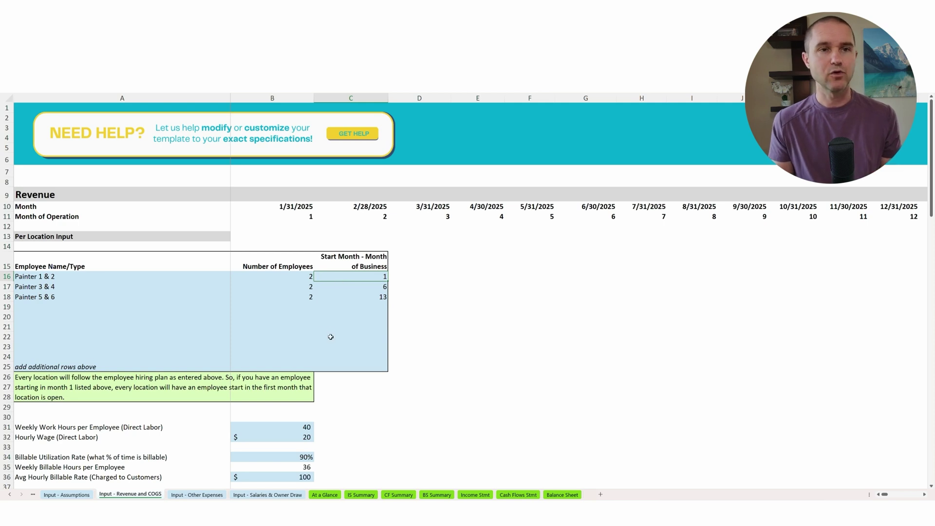
Examine Location 2's monthly revenue in the Revenue by Location table from January 2025 through April 2026, focusing on January 2026
scroll(330, 337, down, 4)
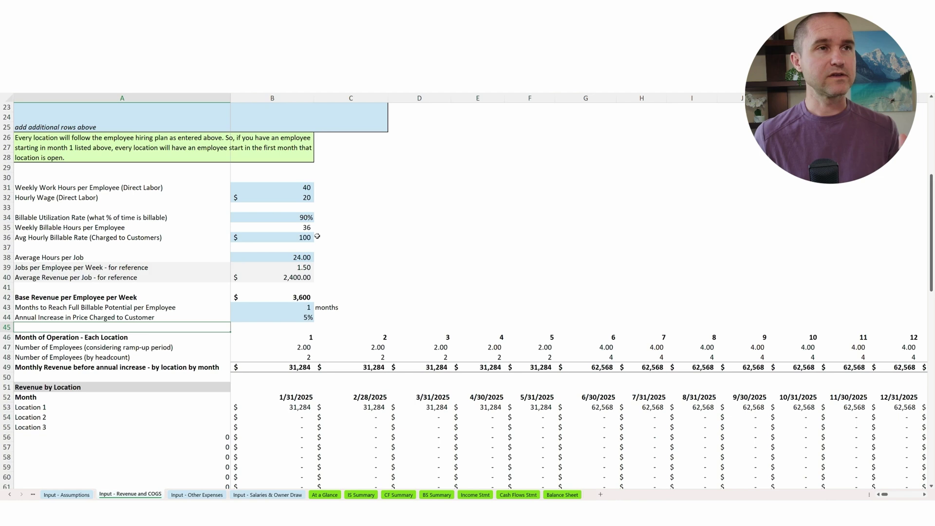
scroll(273, 239, down, 5)
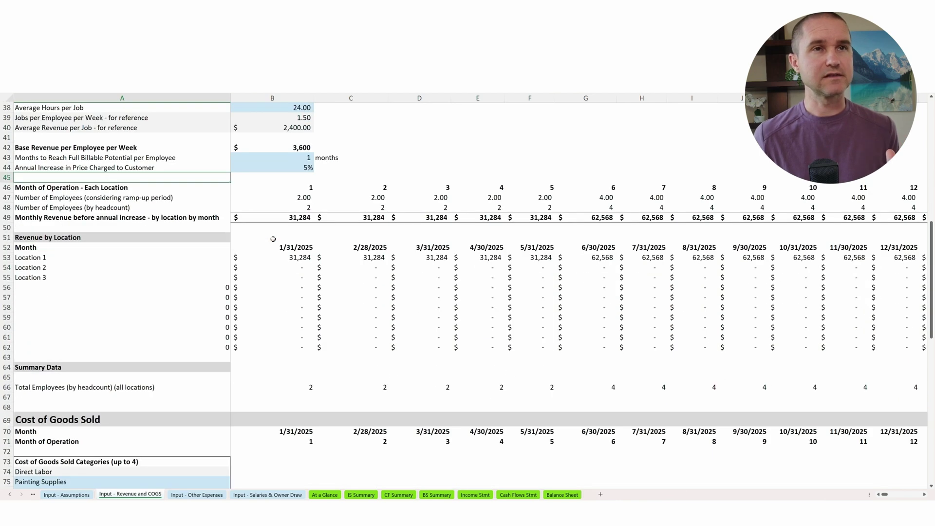
click(50, 271)
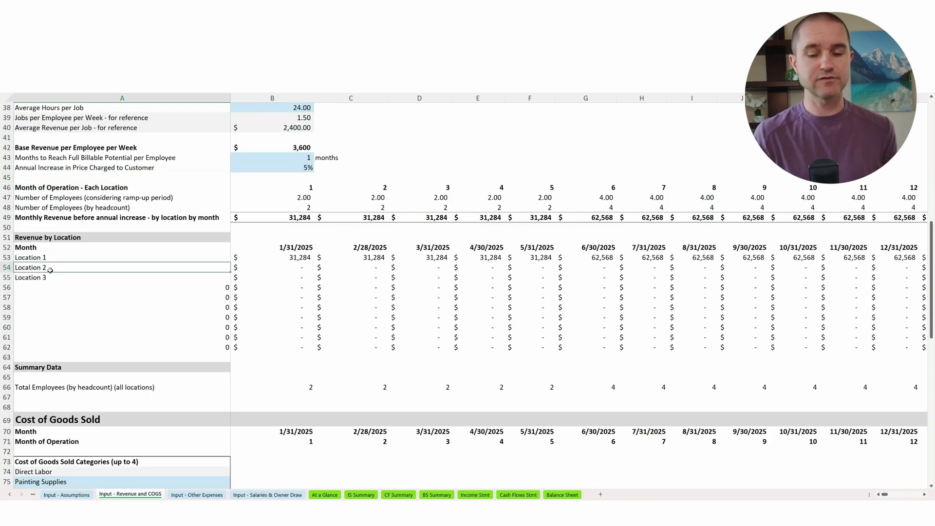
key(Right)
key(Right)
key(Right)
key(Right)
key(Right)
key(Right)
key(Right)
key(Right)
key(Right)
key(Right)
key(Right)
key(Right)
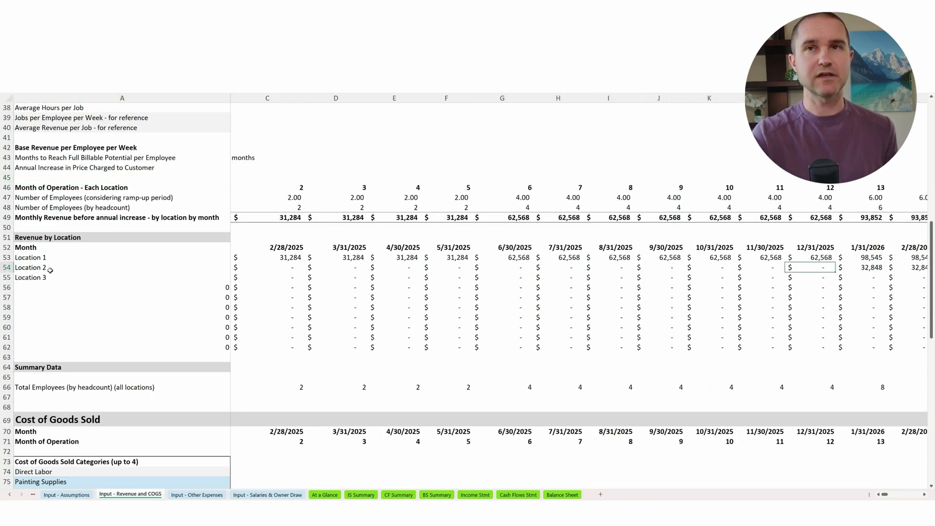
key(Right)
key(Right)
key(Right)
key(Right)
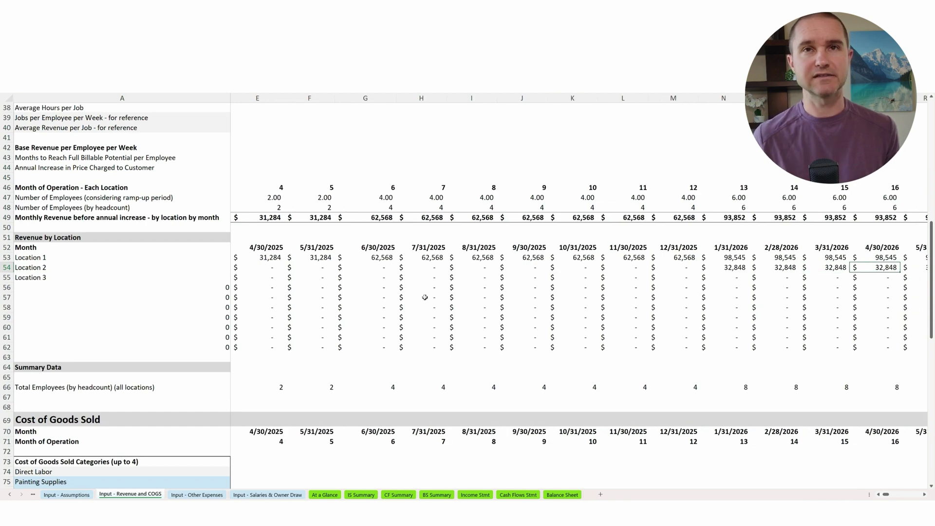
click(733, 267)
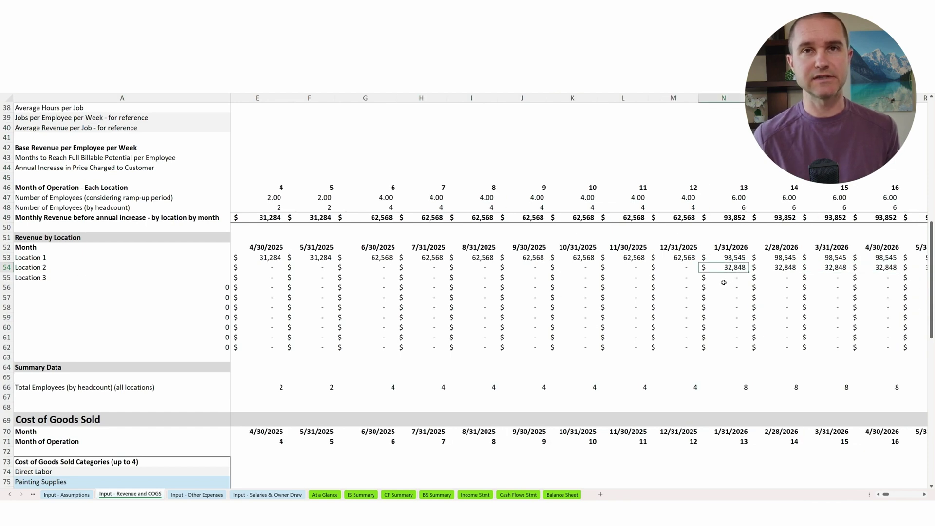
Follow Location 2's monthly revenue from January 2026 to January 2027, and return to the start of the row
key(Right)
key(Right)
key(Right)
key(Right)
key(Right)
key(Right)
key(Right)
key(Right)
key(Right)
key(Right)
key(Right)
key(Right)
key(Right)
key(Right)
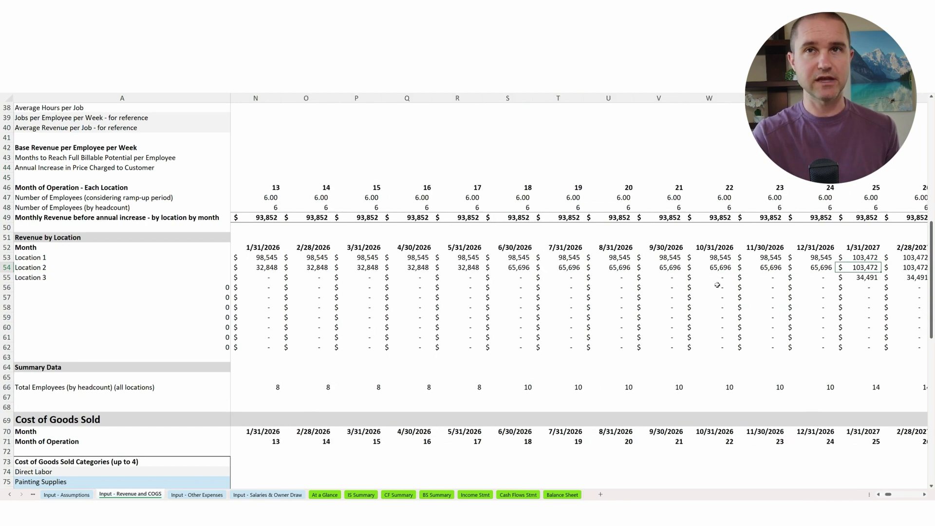
key(Left)
key(Left)
key(Left)
key(Left)
key(Left)
key(Left)
key(Left)
key(Left)
key(Left)
key(Left)
key(Left)
key(Left)
key(Left)
key(Left)
key(Left)
key(Left)
key(Left)
key(Left)
key(Left)
key(Left)
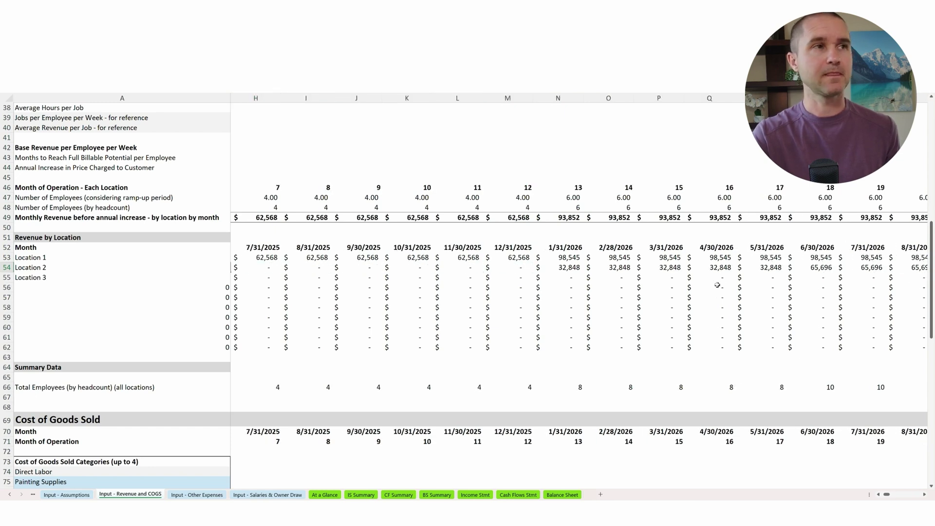
Review the Cost of Goods Sold inputs and the operating expenses with their cost drivers in Input - Other Expenses
scroll(167, 328, down, 10)
scroll(309, 354, down, 1)
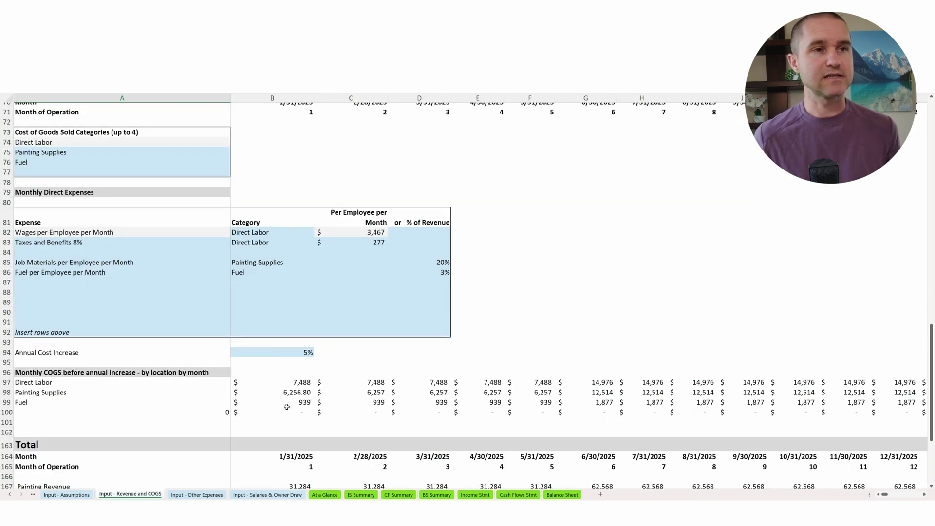
click(195, 494)
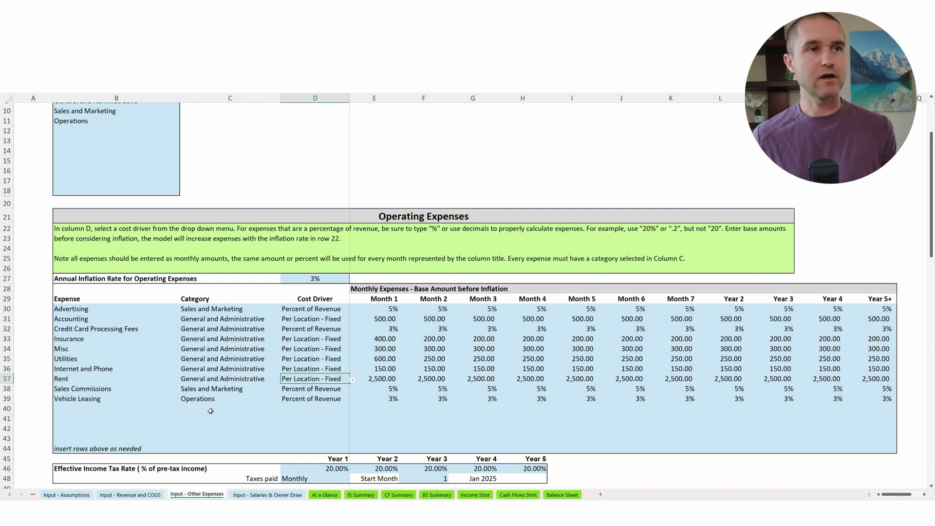
Examine the Per Location Indirect Labor Staff table in Input - Salaries & Owner Draw, including the Location Manager's start month
click(263, 495)
scroll(230, 448, down, 3)
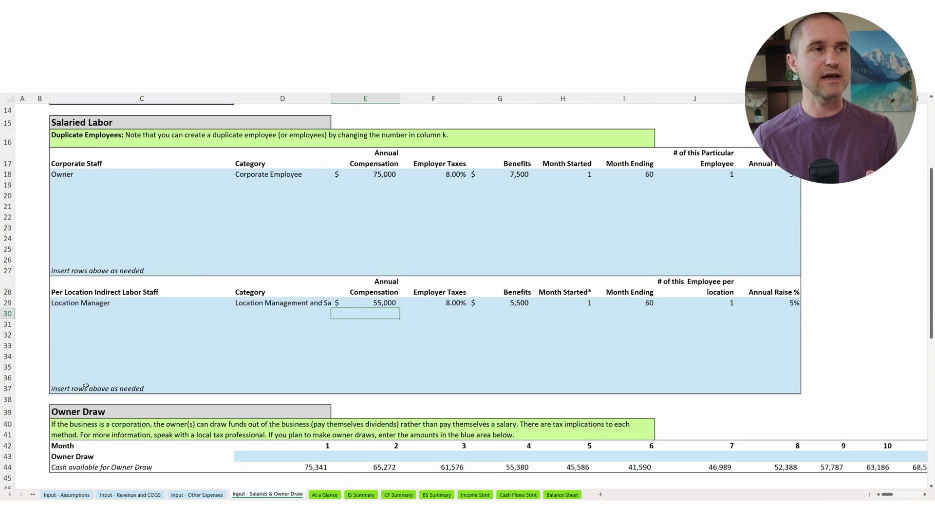
drag(7, 287, 17, 376)
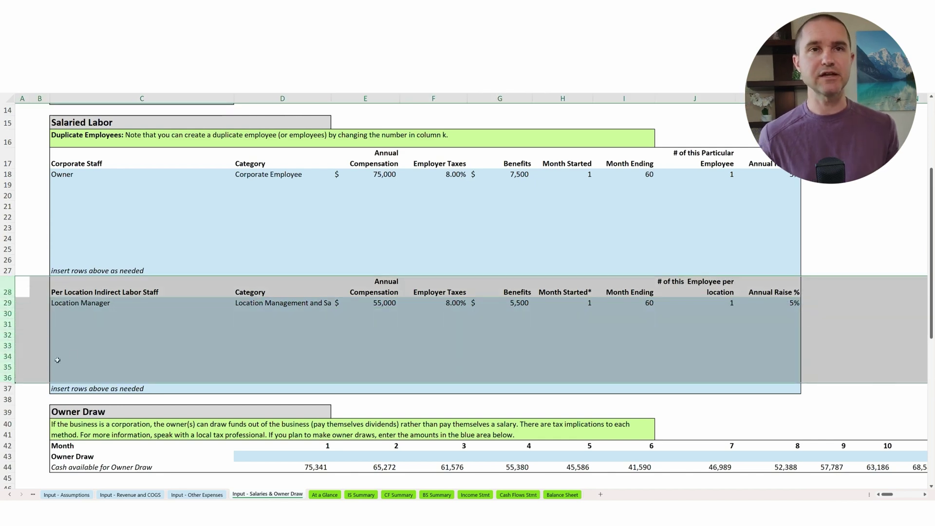
click(235, 348)
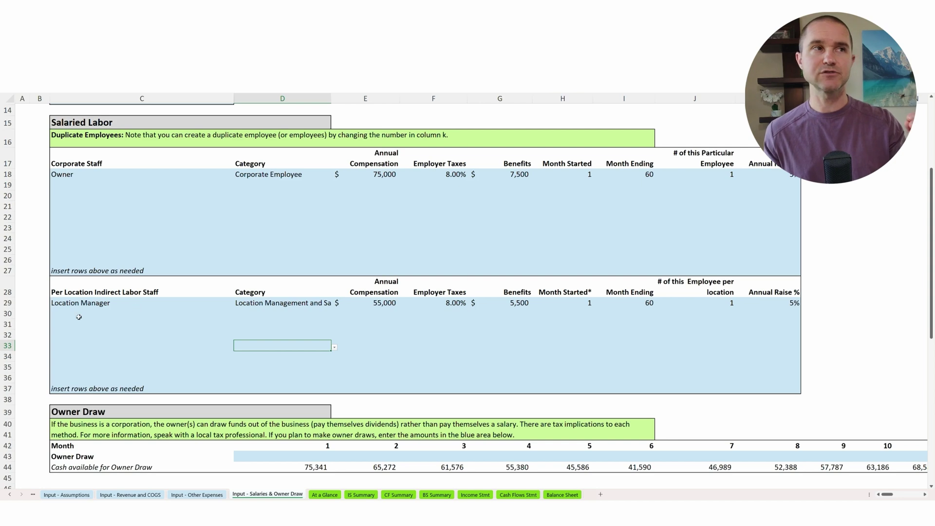
click(62, 303)
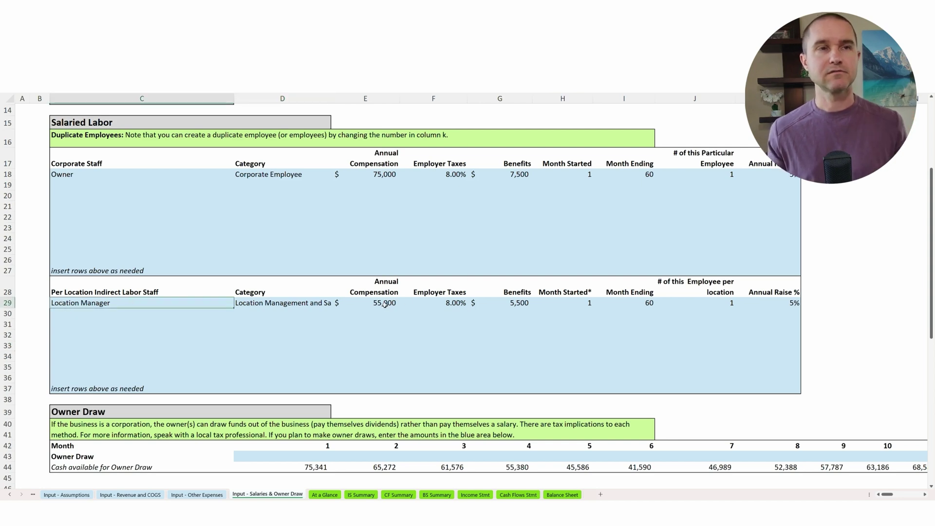
click(583, 300)
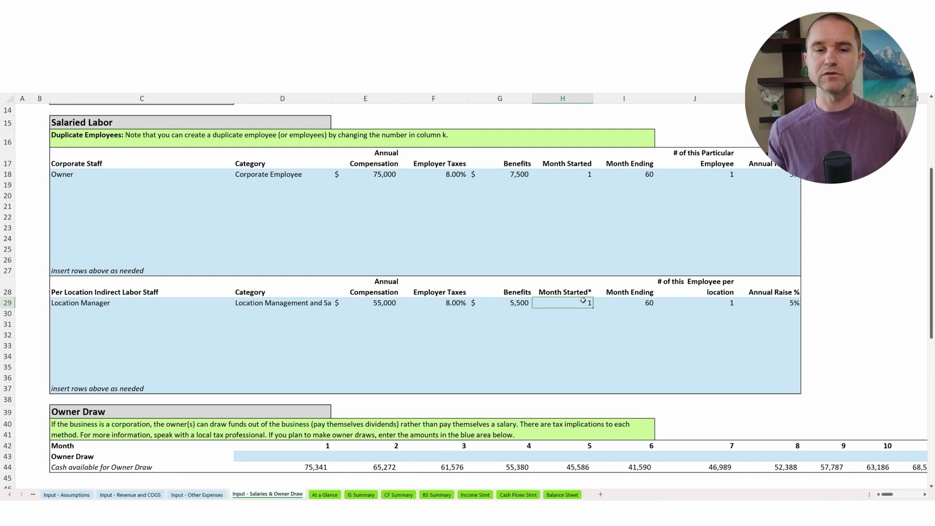